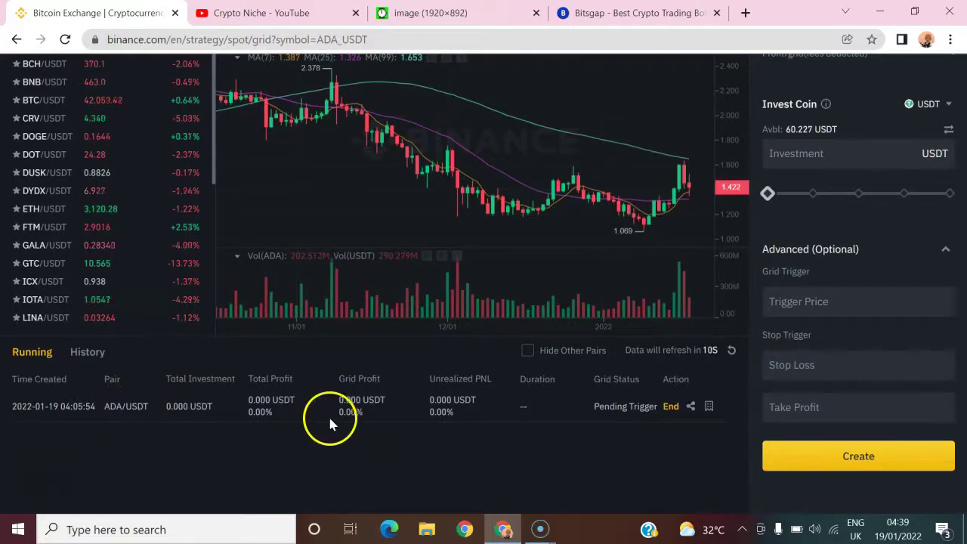
Step: Scroll back to the top of the ADA/USDT Spot Grid page and check the Profit/grid info
{"action": "scroll", "coordinate": [328, 414], "scroll_direction": "up", "scroll_amount": 3}
{"action": "mouse_move", "coordinate": [845, 237]}
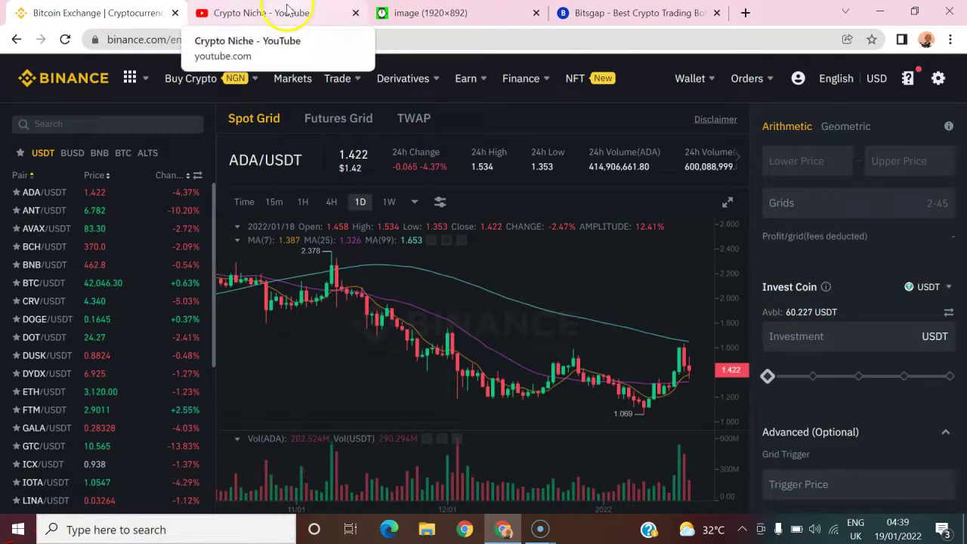
Step: Look through the grid illustration, YouTube and Binance pages, then bring Bitsgap's trading page forward
{"action": "left_click", "coordinate": [428, 15]}
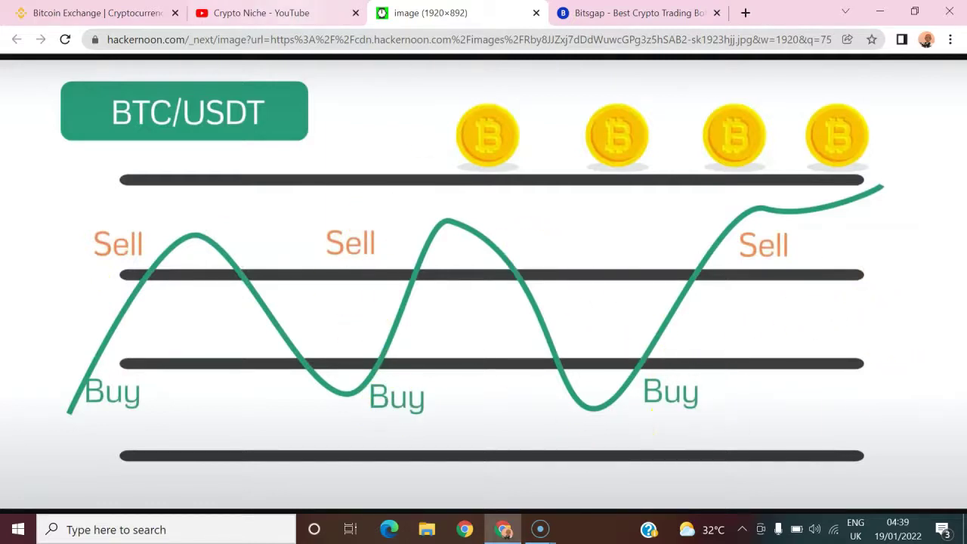
{"action": "left_click", "coordinate": [261, 13]}
{"action": "left_click", "coordinate": [91, 12]}
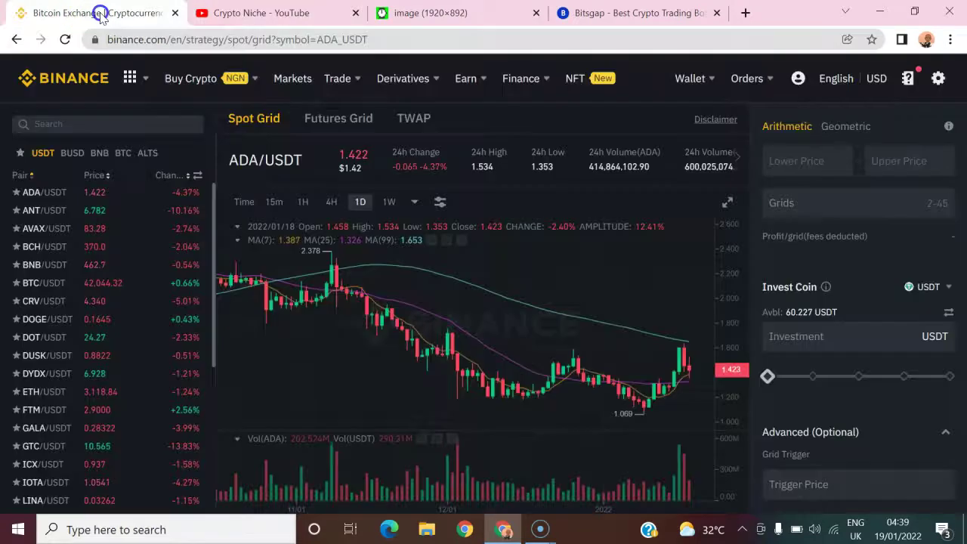
{"action": "mouse_move", "coordinate": [404, 79]}
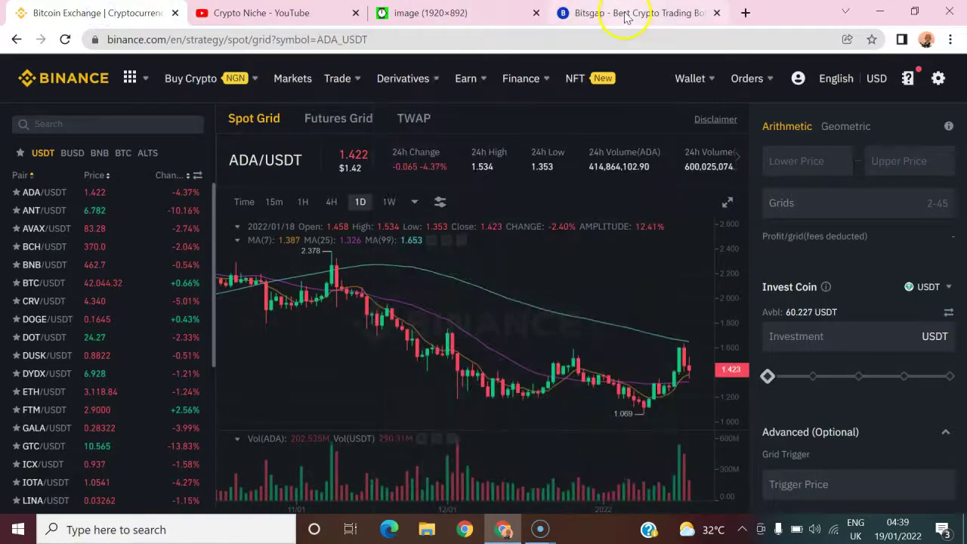
{"action": "left_click", "coordinate": [626, 13]}
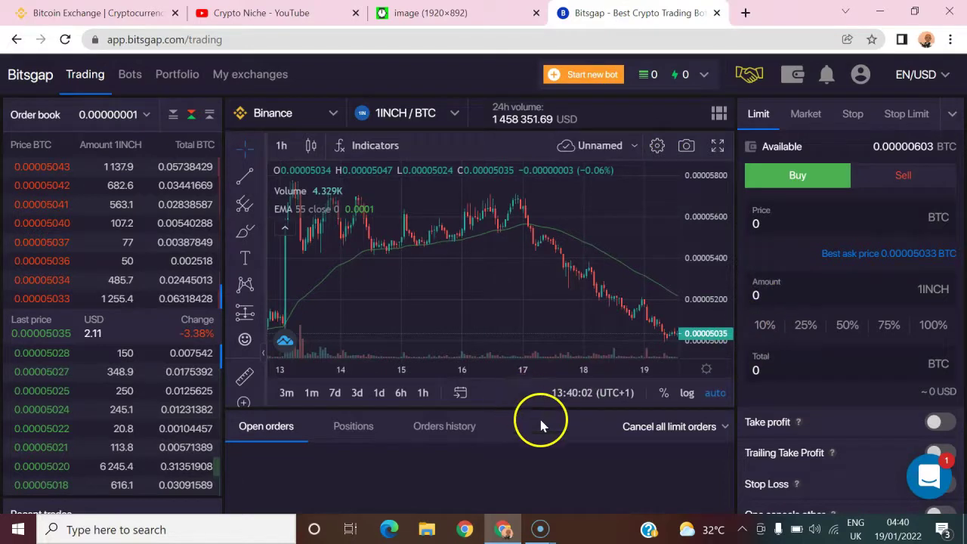
Step: Scroll the Bitsgap trading page, go to Bots, and dismiss the new bot type choice
{"action": "scroll", "coordinate": [540, 421], "scroll_direction": "down", "scroll_amount": 3}
{"action": "scroll", "coordinate": [392, 287], "scroll_direction": "up", "scroll_amount": 3}
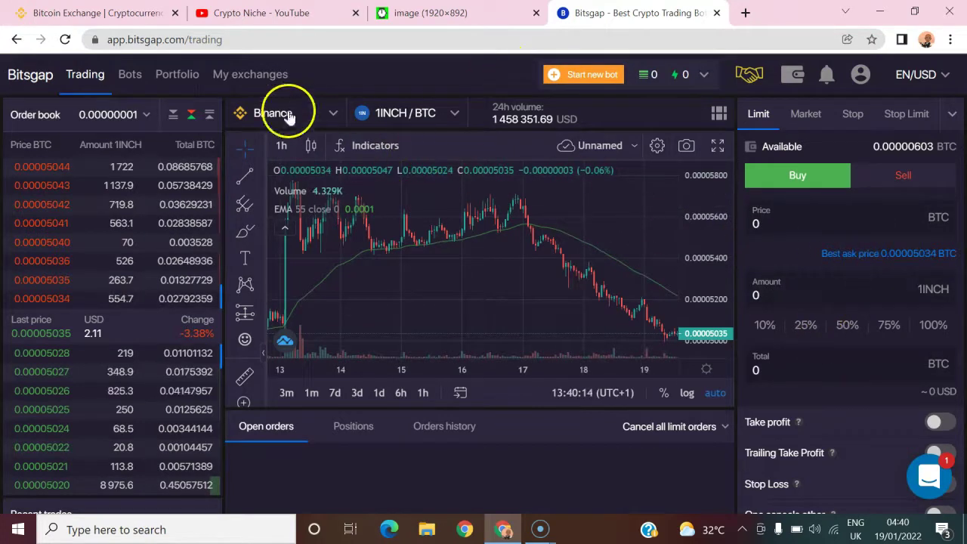
{"action": "left_click", "coordinate": [130, 74]}
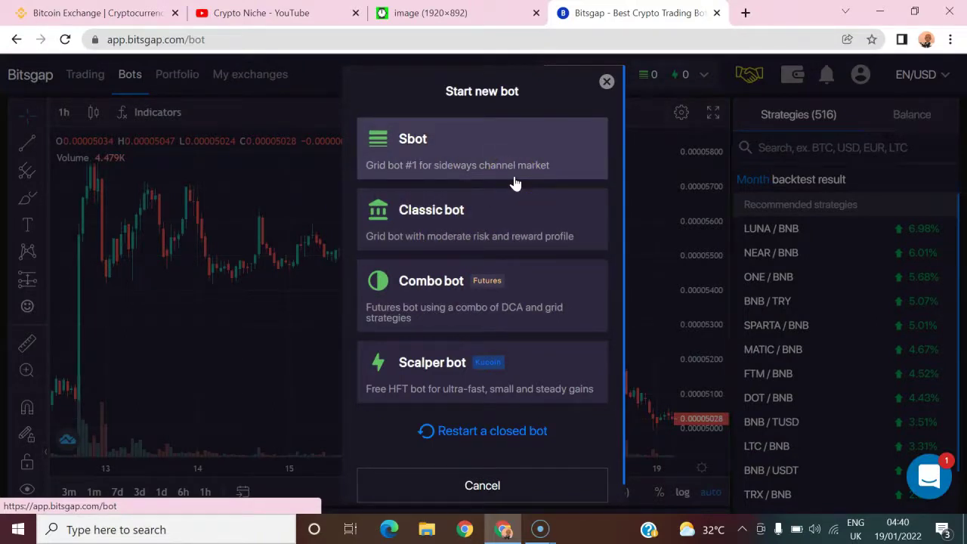
{"action": "left_click", "coordinate": [607, 81]}
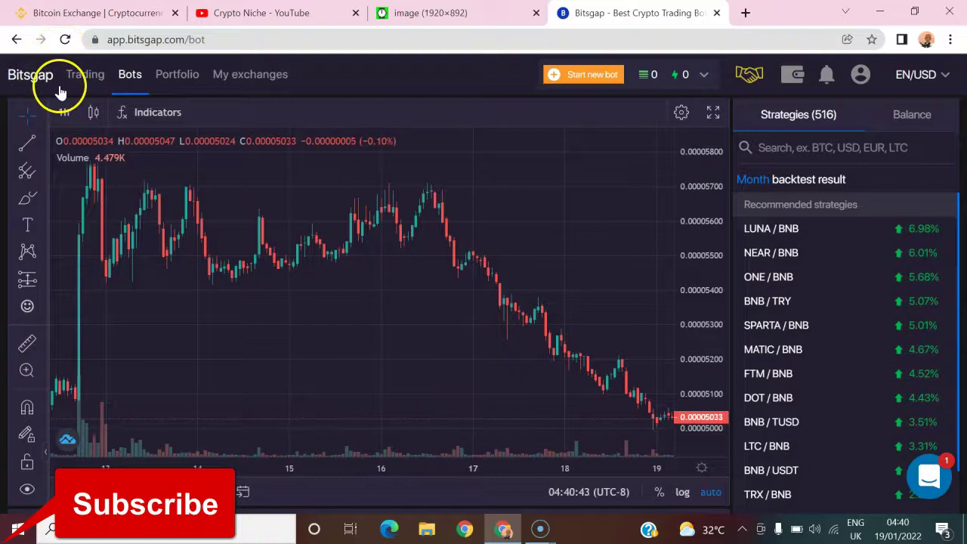
{"action": "left_click", "coordinate": [239, 89]}
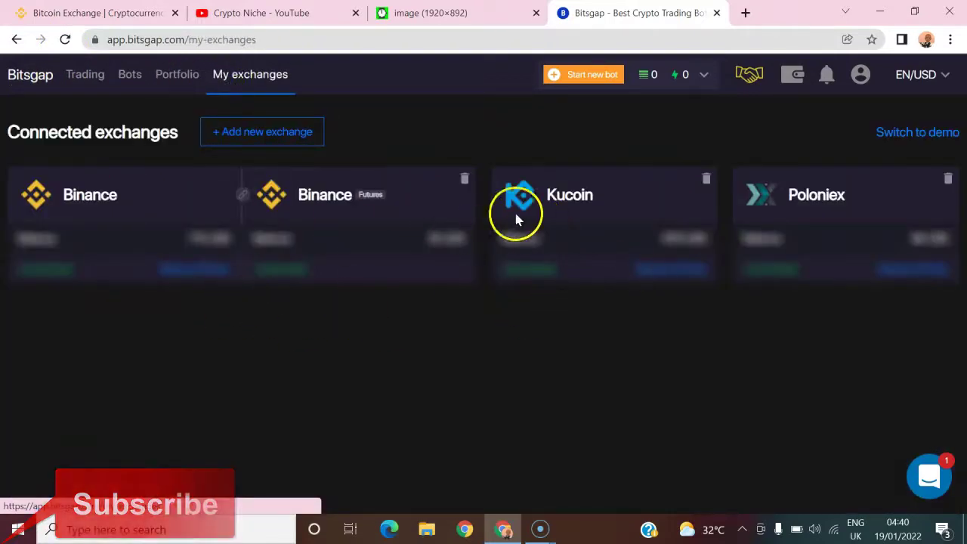
{"action": "left_click", "coordinate": [180, 77]}
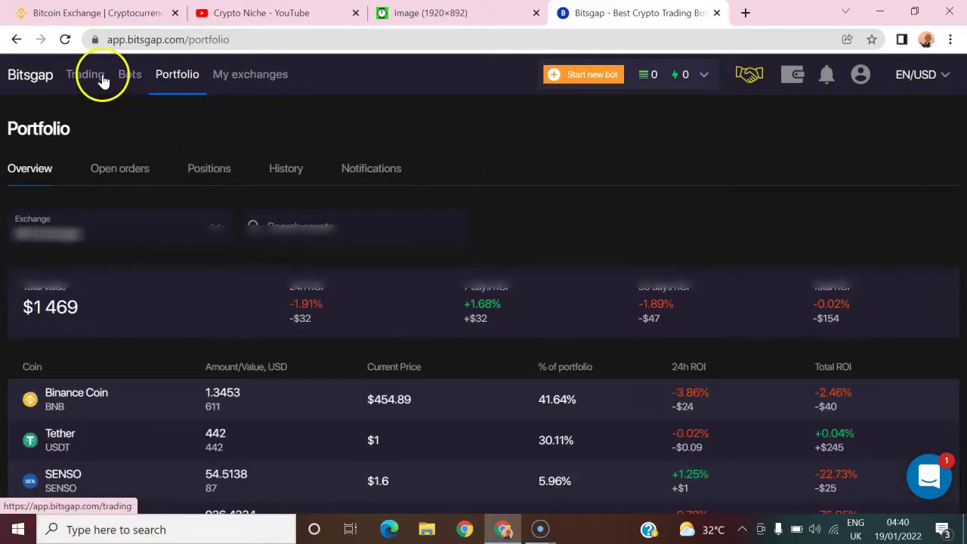
{"action": "left_click", "coordinate": [130, 85]}
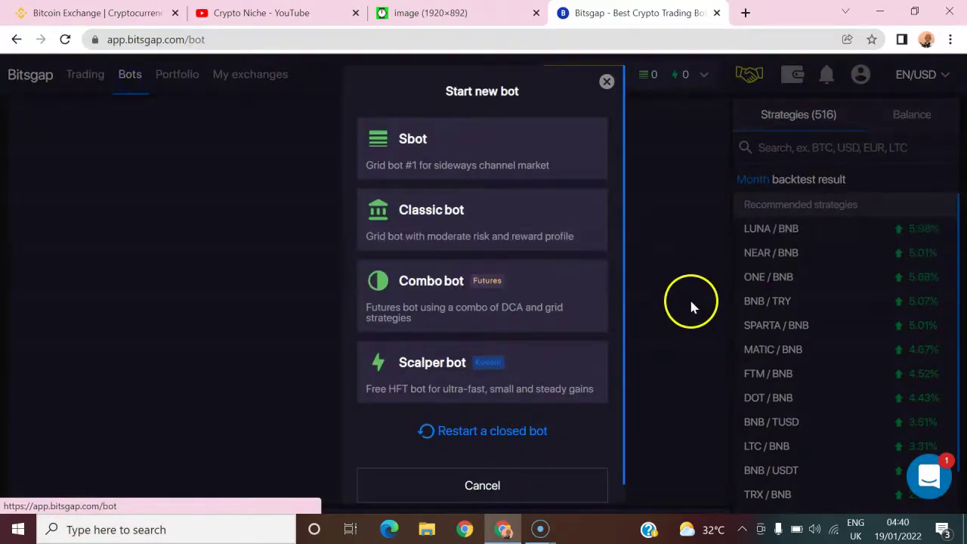
{"action": "left_click", "coordinate": [605, 81]}
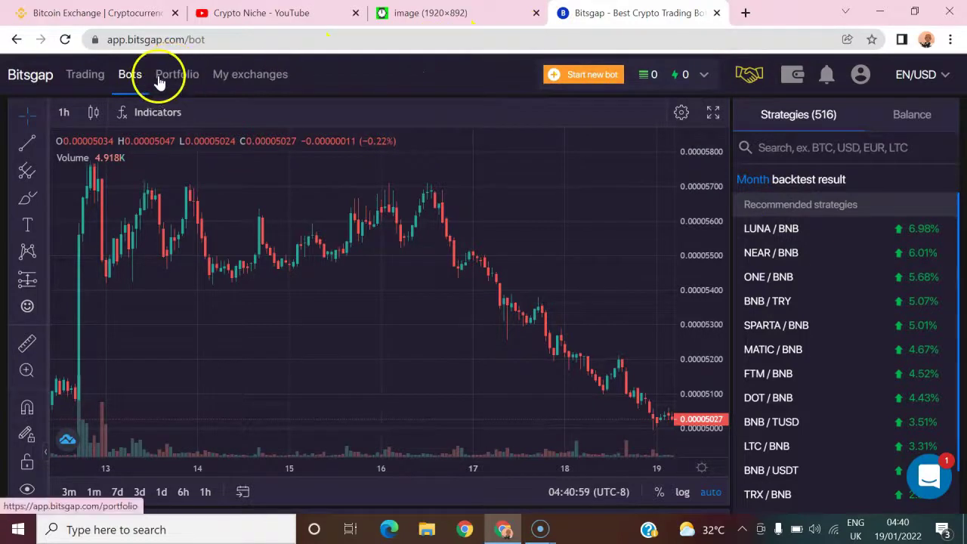
{"action": "left_click", "coordinate": [126, 75]}
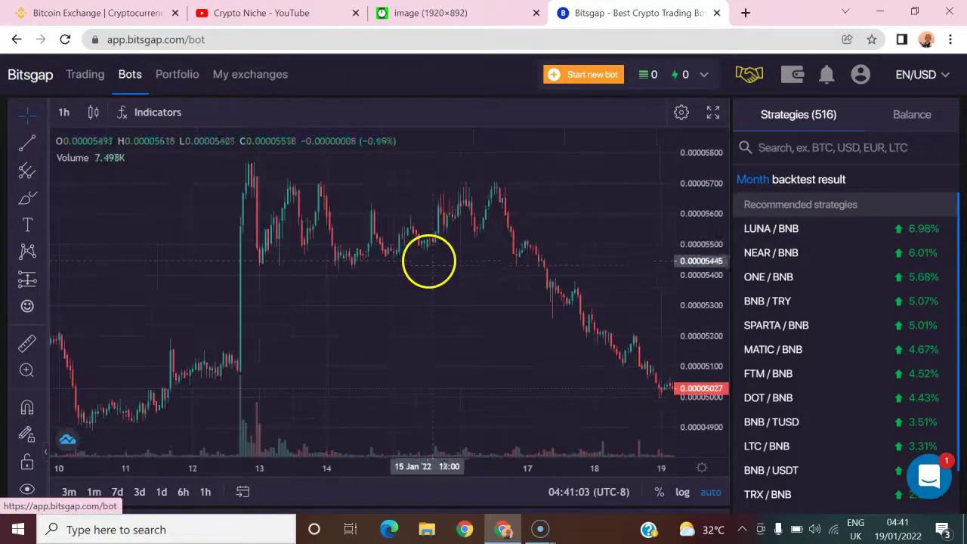
{"action": "scroll", "coordinate": [682, 339], "scroll_direction": "up", "scroll_amount": 2}
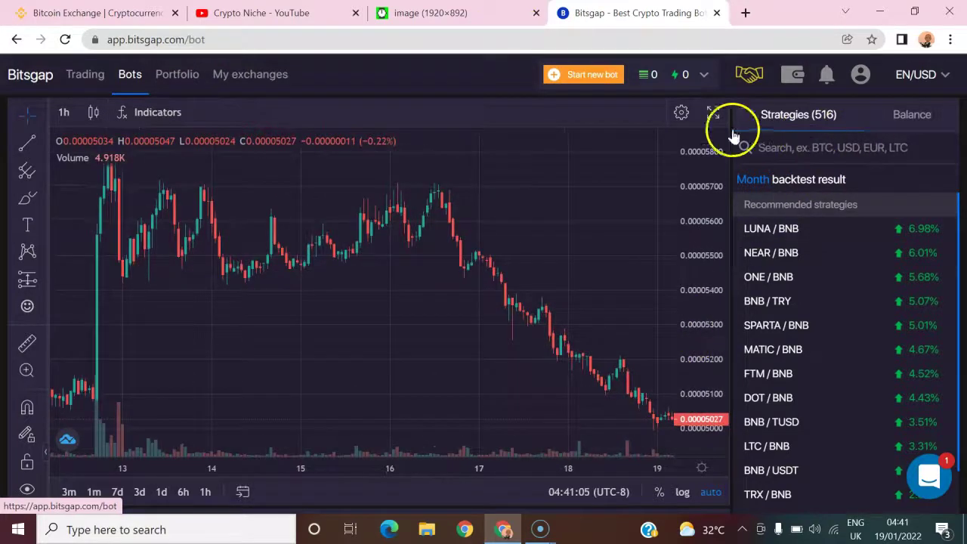
{"action": "left_click", "coordinate": [80, 86]}
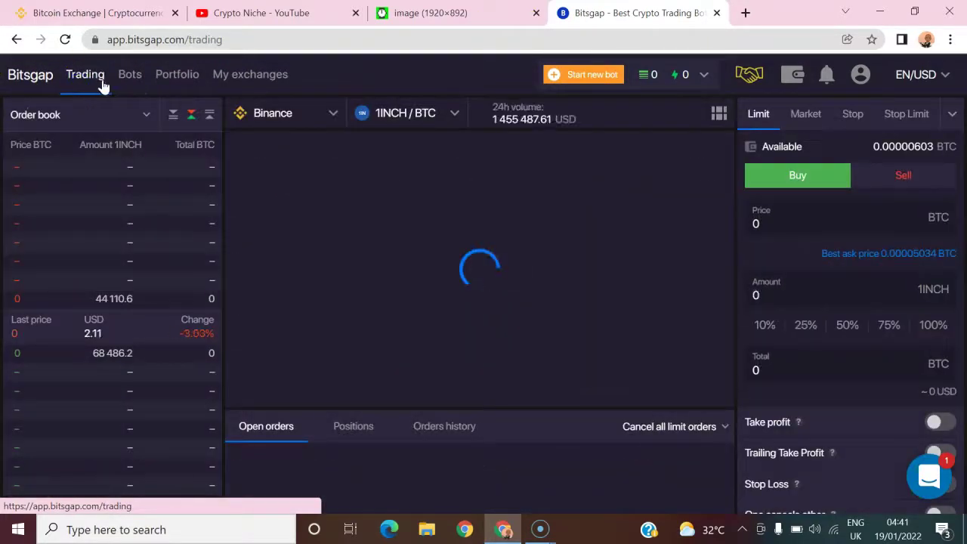
{"action": "left_click", "coordinate": [129, 76]}
{"action": "left_click", "coordinate": [581, 142]}
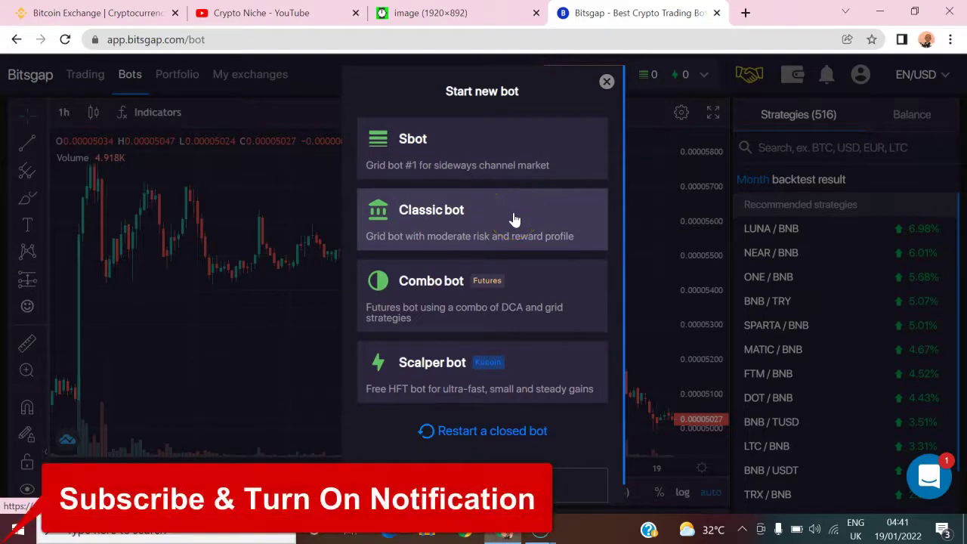
Step: Start a new Sbot, place the Bitsgap tab beside Binance, and open the pair list
{"action": "left_click", "coordinate": [470, 156]}
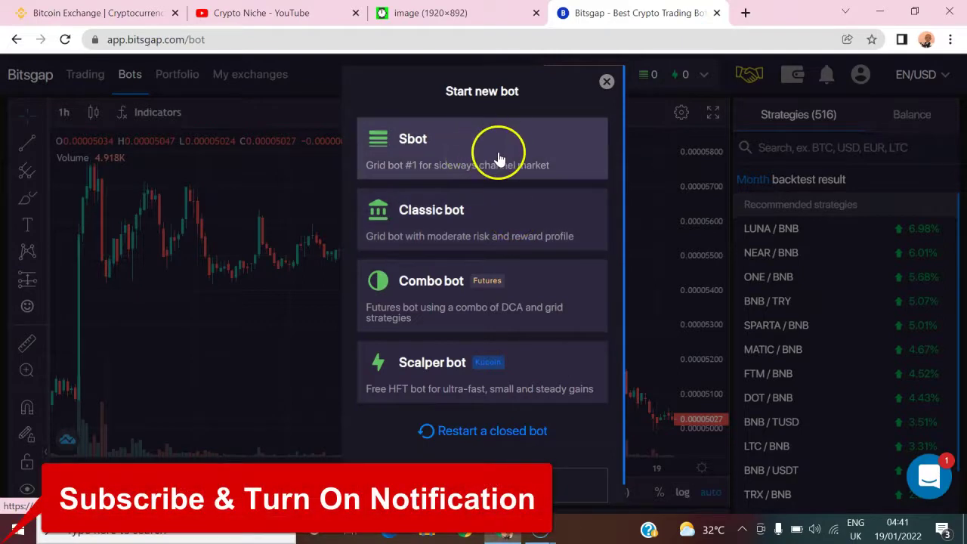
{"action": "left_click", "coordinate": [498, 158]}
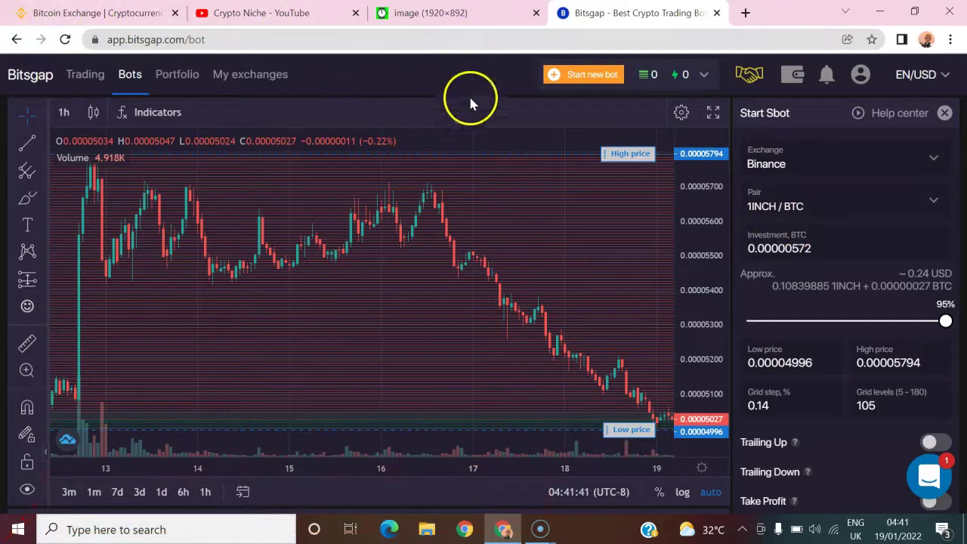
{"action": "left_click_drag", "start_coordinate": [76, 11], "coordinate": [341, 11]}
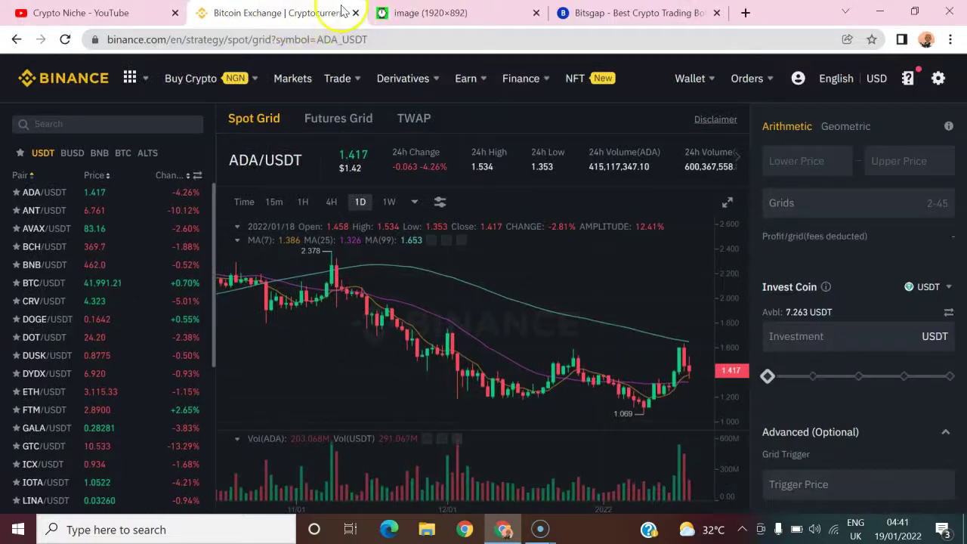
{"action": "left_click_drag", "start_coordinate": [565, 15], "coordinate": [449, 13]}
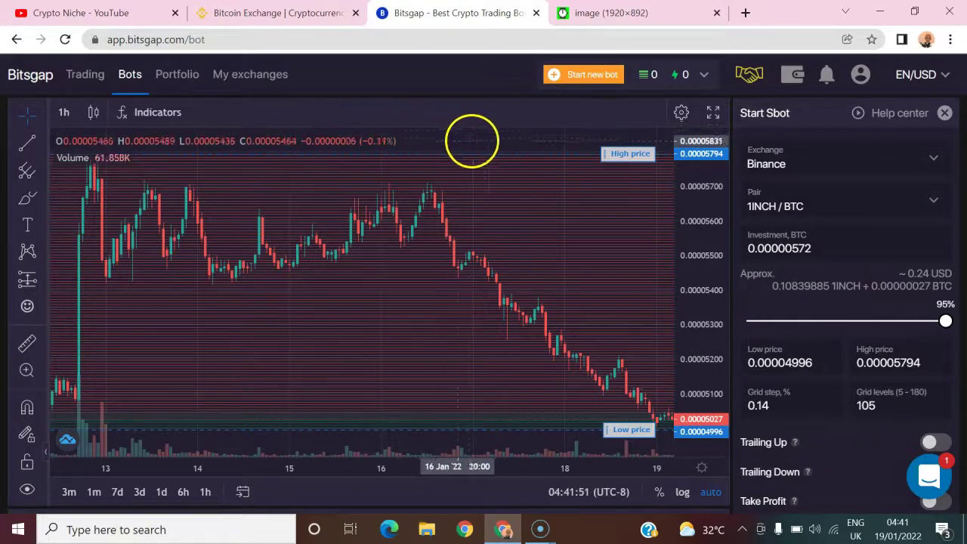
{"action": "left_click", "coordinate": [801, 217]}
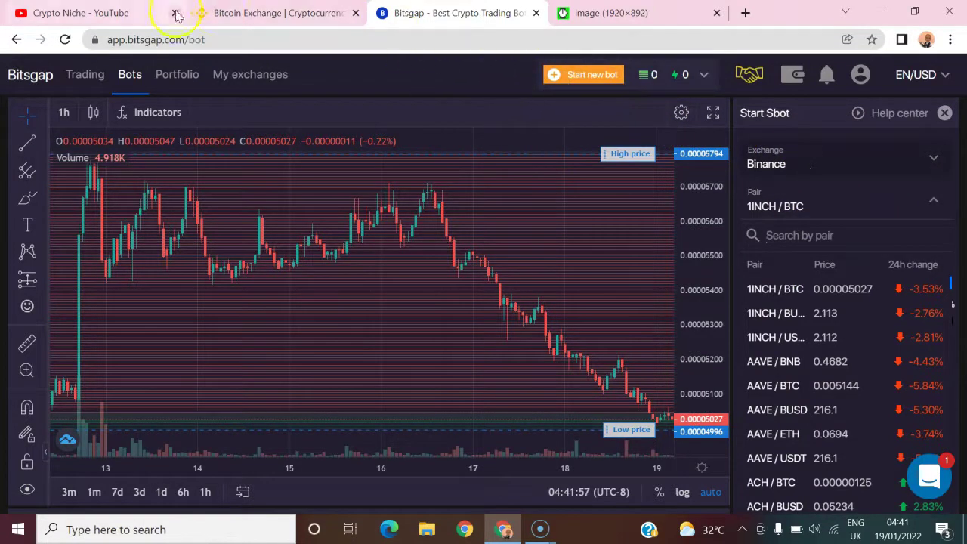
{"action": "left_click", "coordinate": [250, 14]}
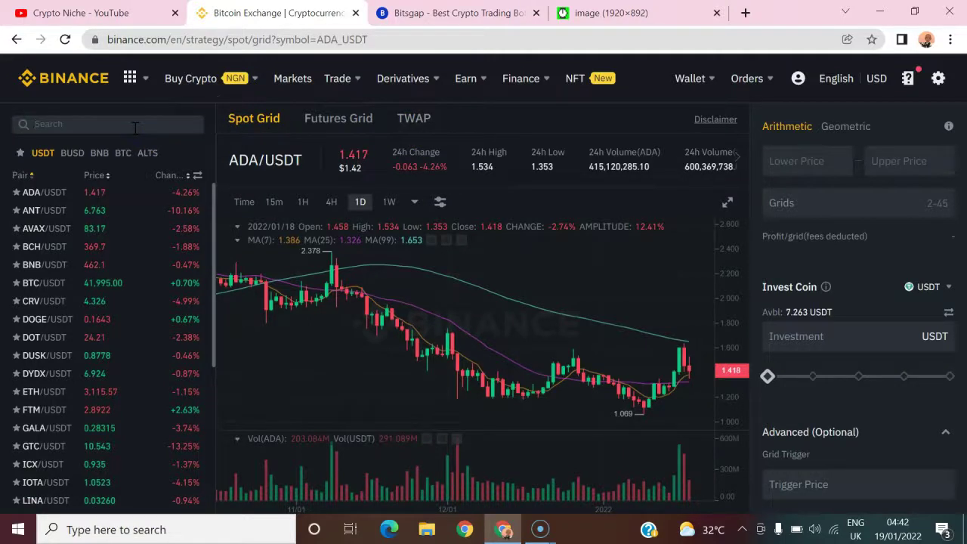
Step: Enter EOS into Binance's pair search, correcting a mistyped letter
{"action": "type", "text": "ES"}
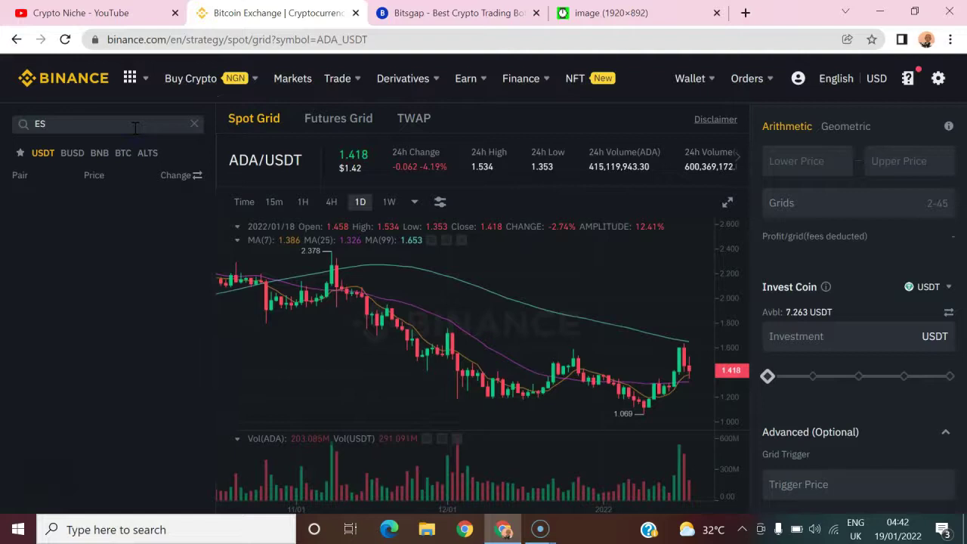
{"action": "key", "text": "BackSpace"}
{"action": "type", "text": "OS"}
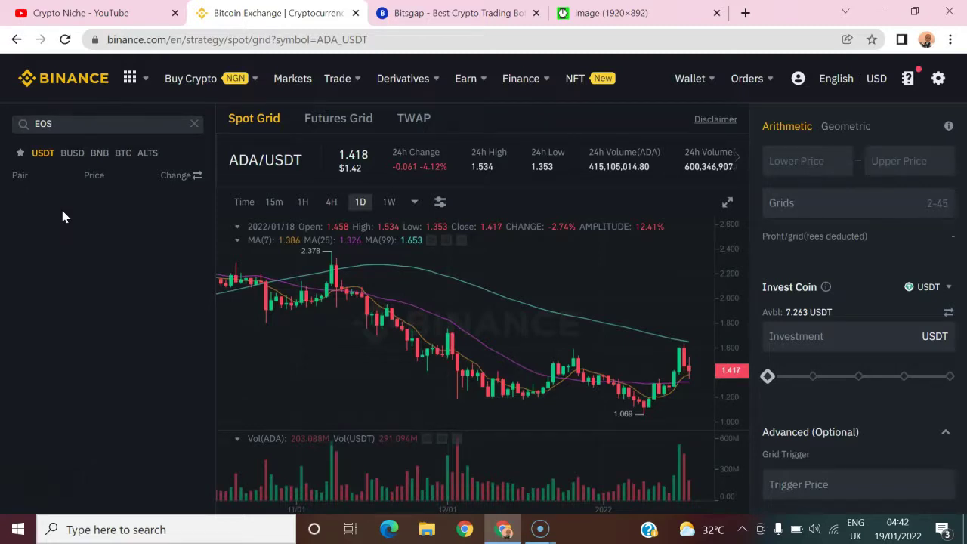
Step: Review the running ADA/USDT grid's 58.964 USDT investment and 2m duration, then scroll back up
{"action": "scroll", "coordinate": [831, 393], "scroll_direction": "down", "scroll_amount": 2}
{"action": "left_click", "coordinate": [831, 333]}
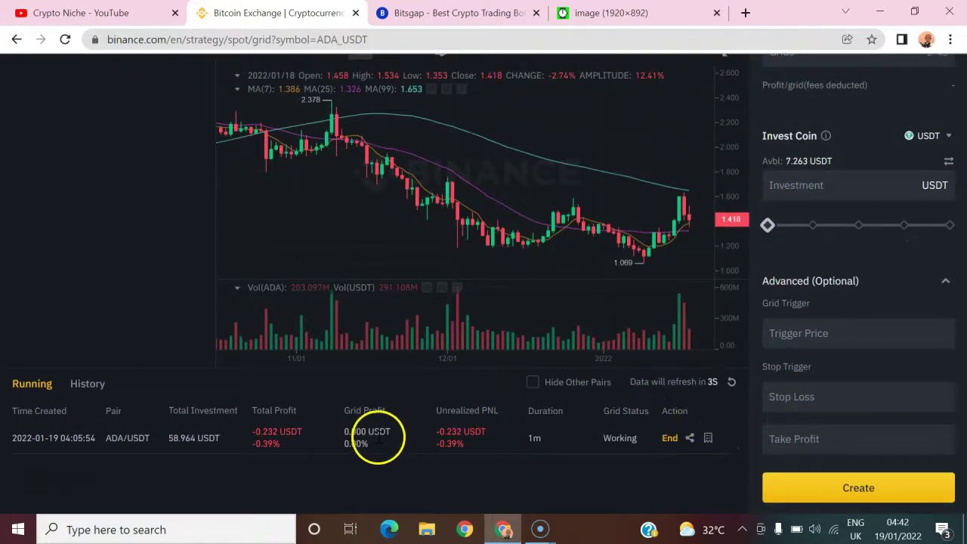
{"action": "scroll", "coordinate": [378, 438], "scroll_direction": "down", "scroll_amount": 2}
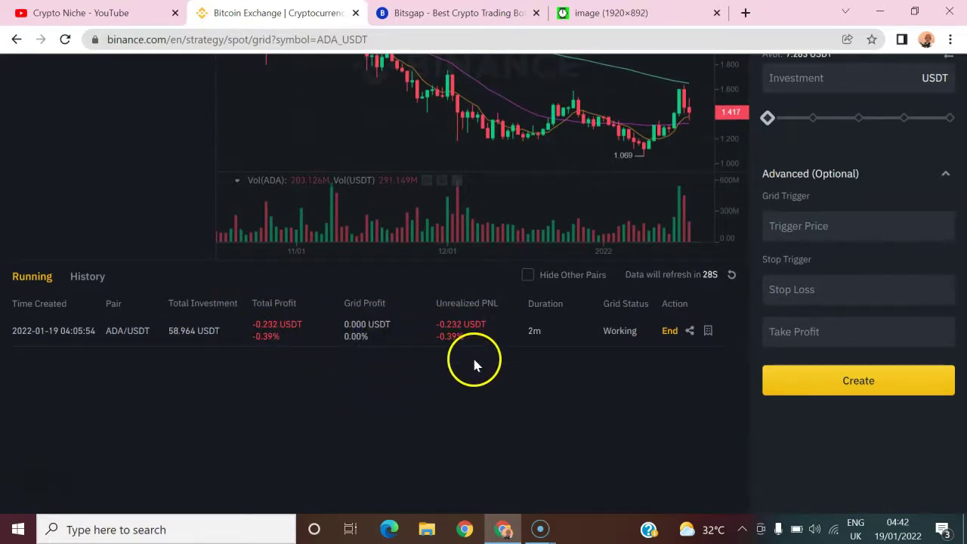
{"action": "left_click_drag", "start_coordinate": [542, 330], "coordinate": [520, 339]}
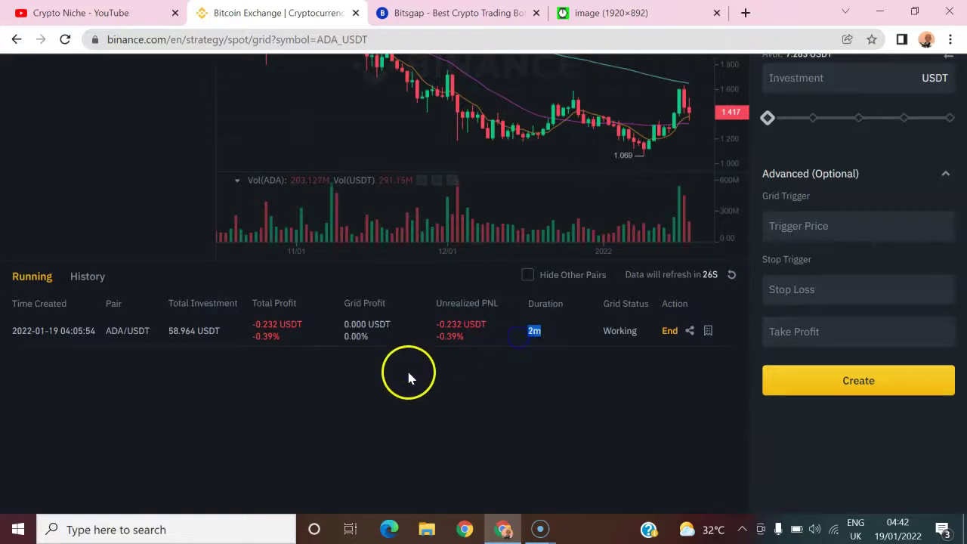
{"action": "scroll", "coordinate": [402, 393], "scroll_direction": "up", "scroll_amount": 5}
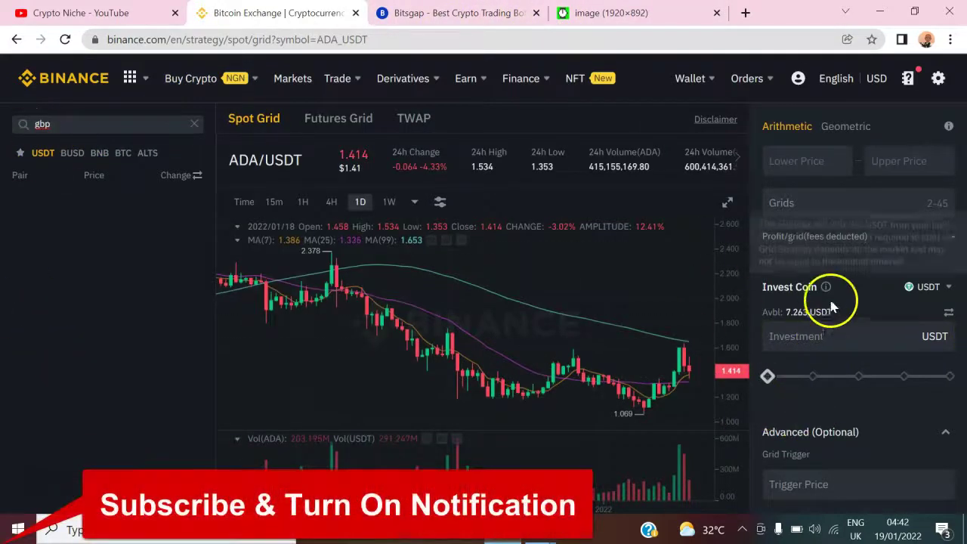
Step: Back in Bitsgap, search 'eos' and choose EOS / USDT as the Sbot trading pair
{"action": "left_click", "coordinate": [432, 15]}
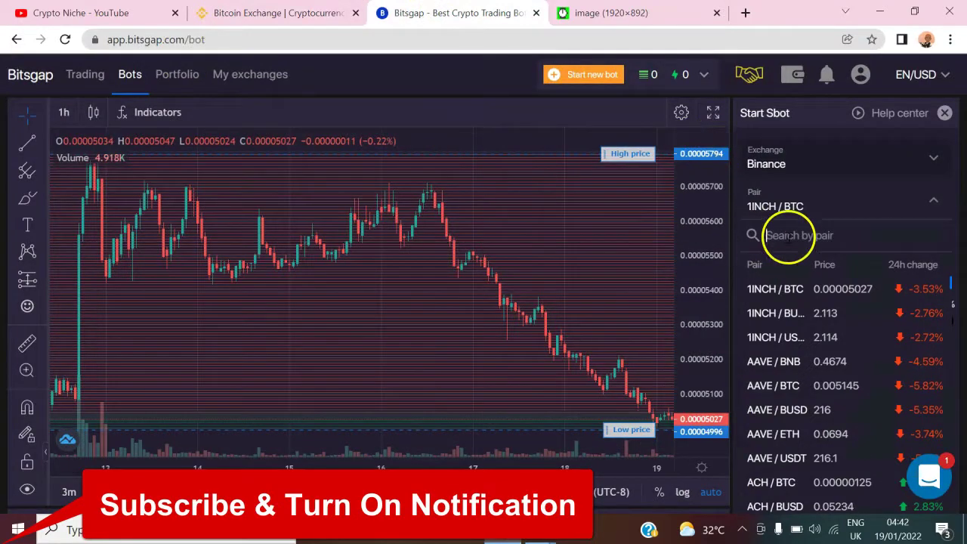
{"action": "left_click", "coordinate": [818, 210]}
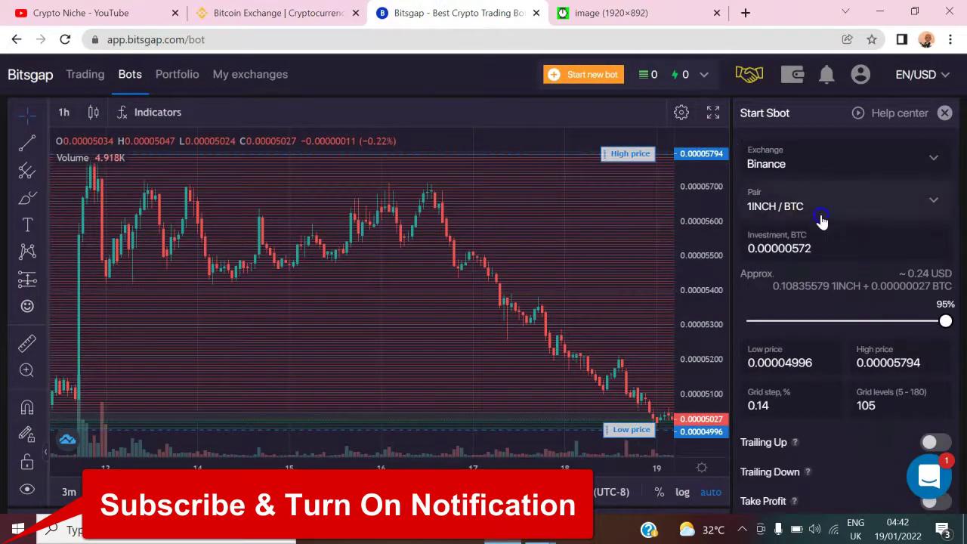
{"action": "left_click", "coordinate": [821, 218]}
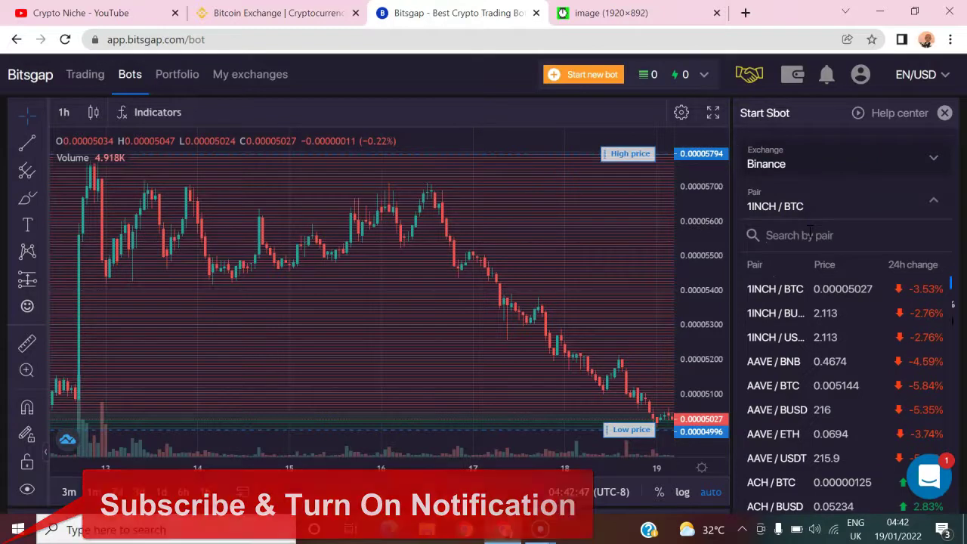
{"action": "type", "text": "eos"}
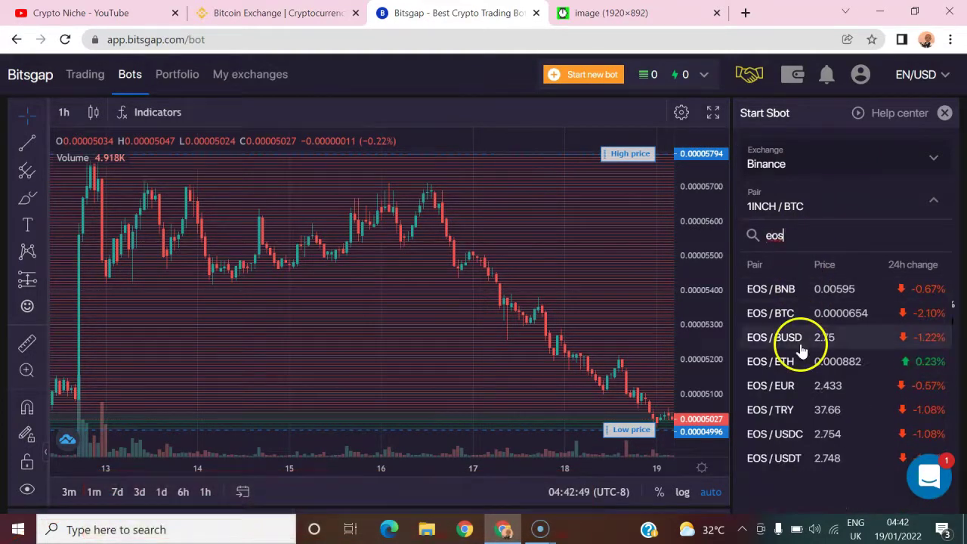
{"action": "left_click", "coordinate": [843, 459]}
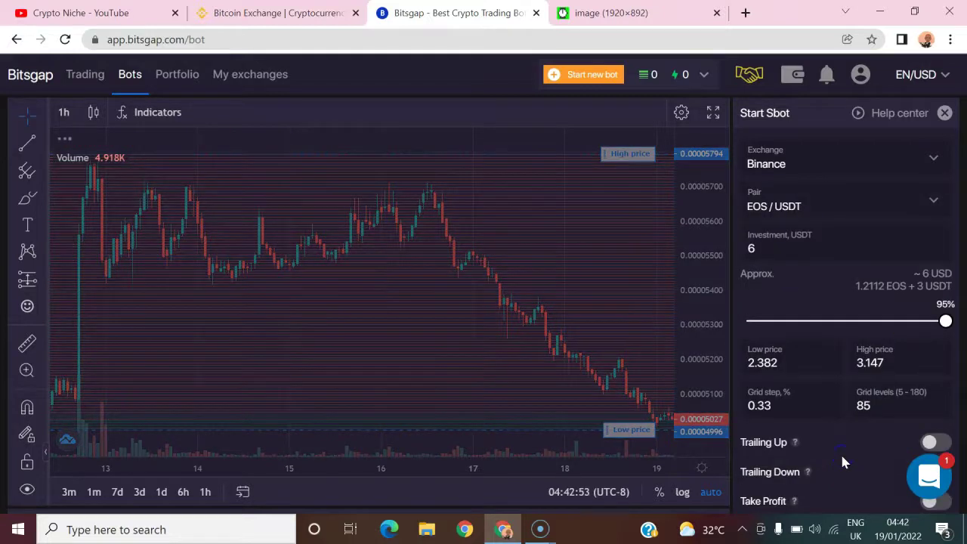
{"action": "scroll", "coordinate": [792, 302], "scroll_direction": "down", "scroll_amount": 2}
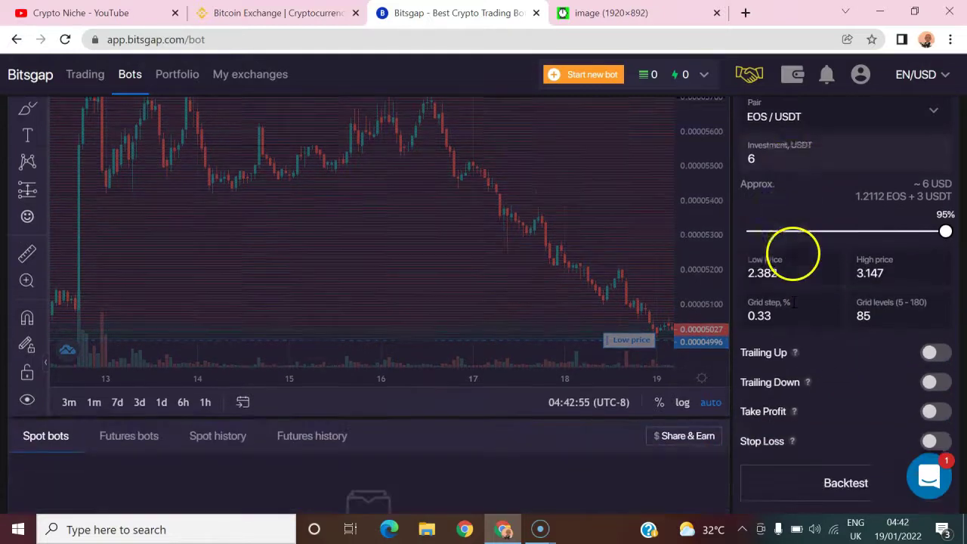
{"action": "scroll", "coordinate": [807, 324], "scroll_direction": "up", "scroll_amount": 1}
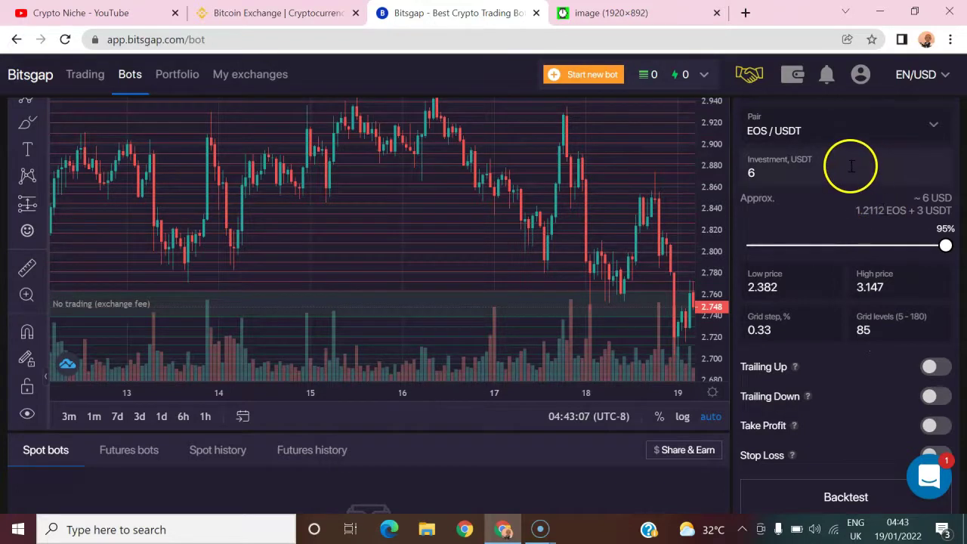
{"action": "scroll", "coordinate": [758, 180], "scroll_direction": "up", "scroll_amount": 1}
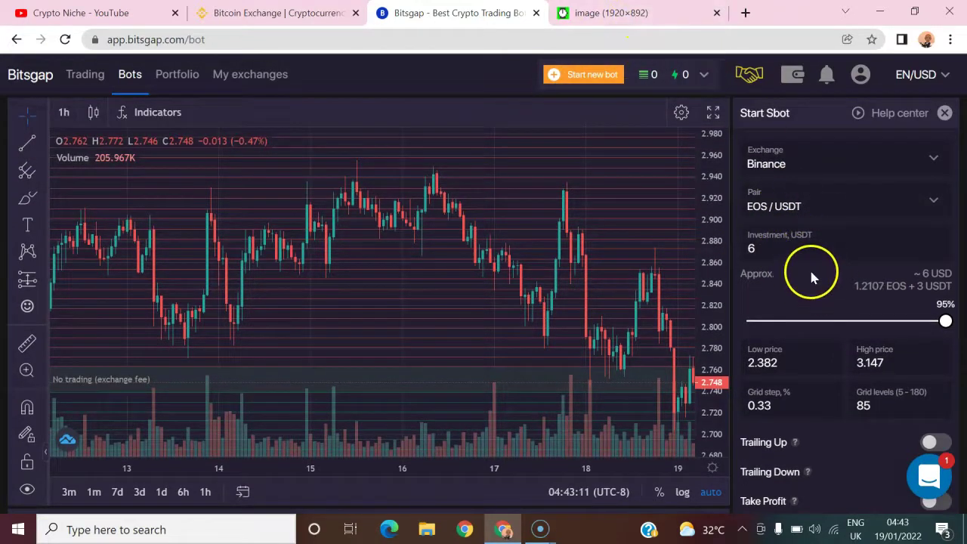
{"action": "double_click", "coordinate": [740, 257]}
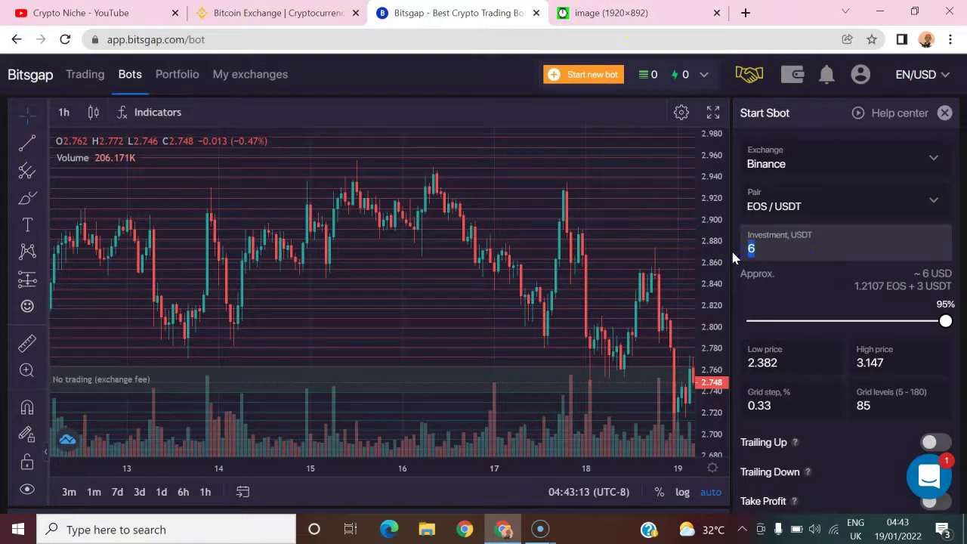
Step: Set the Sbot investment to 50 USDT and dismiss the investment limit warning
{"action": "key", "text": "BackSpace"}
{"action": "type", "text": "50"}
{"action": "left_click", "coordinate": [816, 280]}
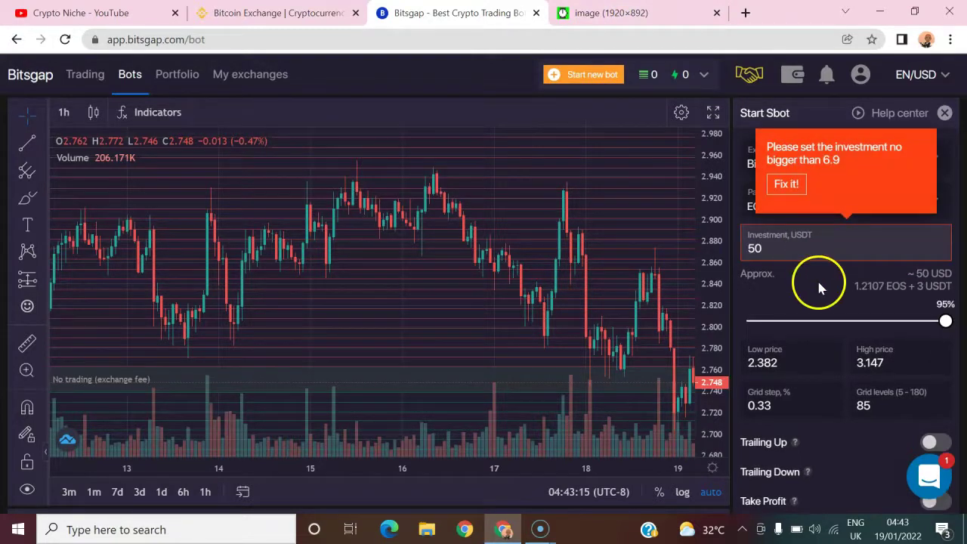
Step: Set grid levels to 5 and check the Backtest section, then return to Binance
{"action": "left_click", "coordinate": [895, 383]}
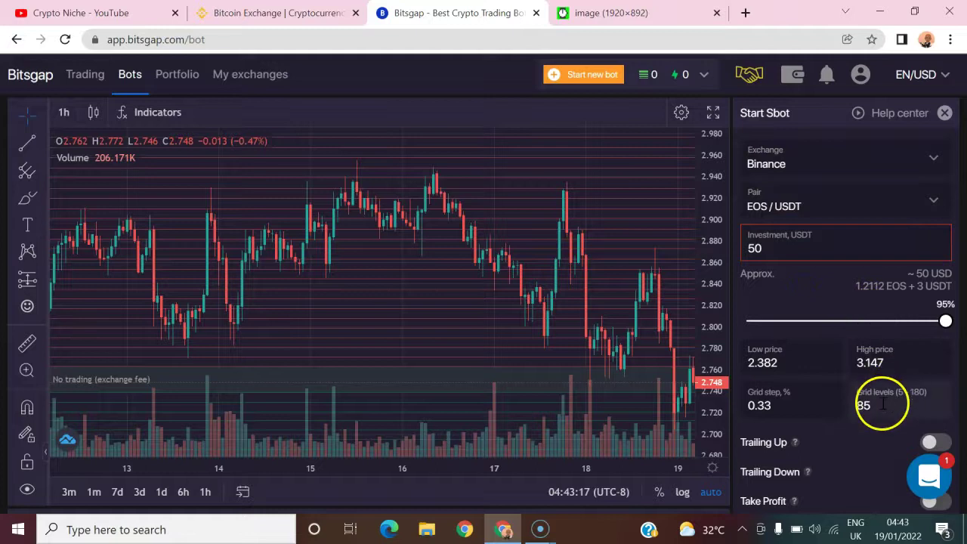
{"action": "double_click", "coordinate": [883, 404]}
{"action": "key", "text": "BackSpace"}
{"action": "type", "text": "10"}
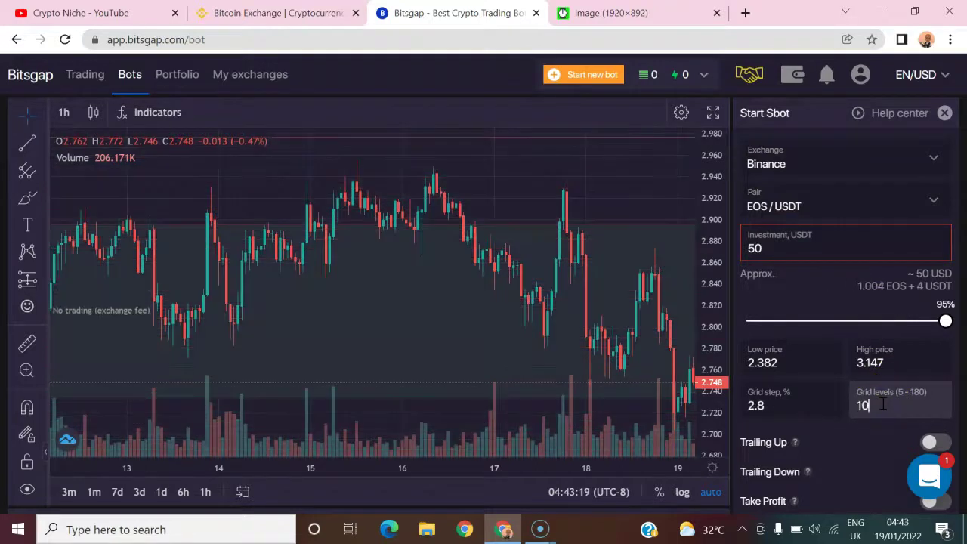
{"action": "scroll", "coordinate": [877, 408], "scroll_direction": "down", "scroll_amount": 3}
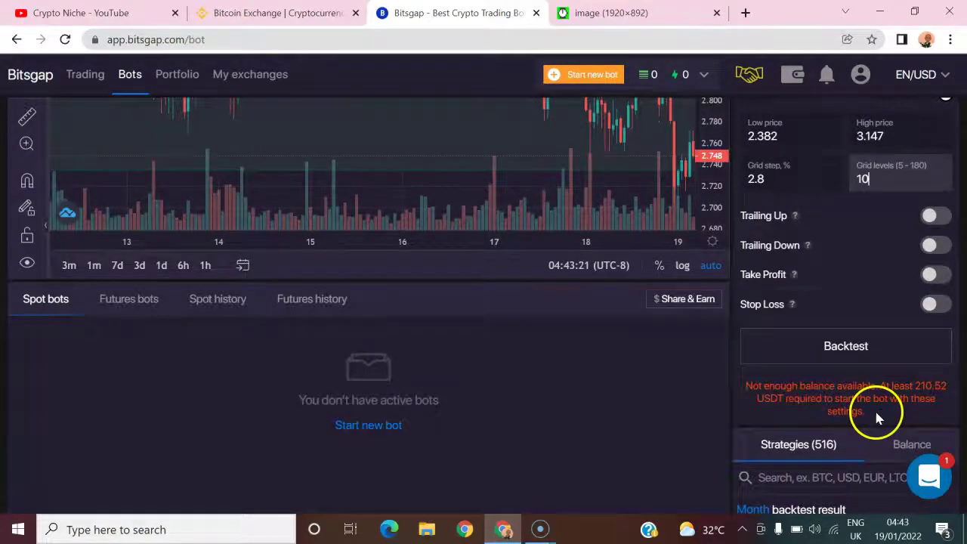
{"action": "scroll", "coordinate": [874, 408], "scroll_direction": "up", "scroll_amount": 3}
{"action": "key", "text": "BackSpace"}
{"action": "key", "text": "BackSpace"}
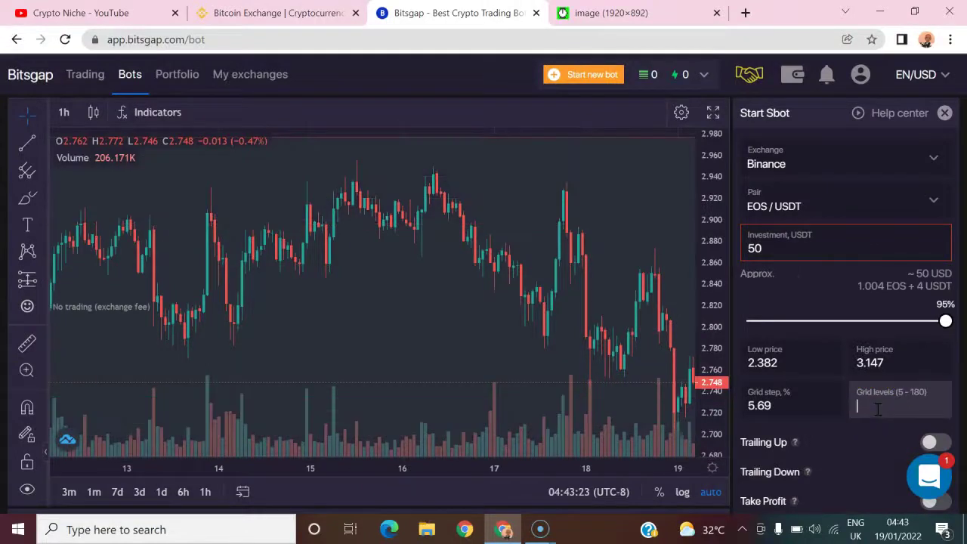
{"action": "scroll", "coordinate": [876, 408], "scroll_direction": "down", "scroll_amount": 3}
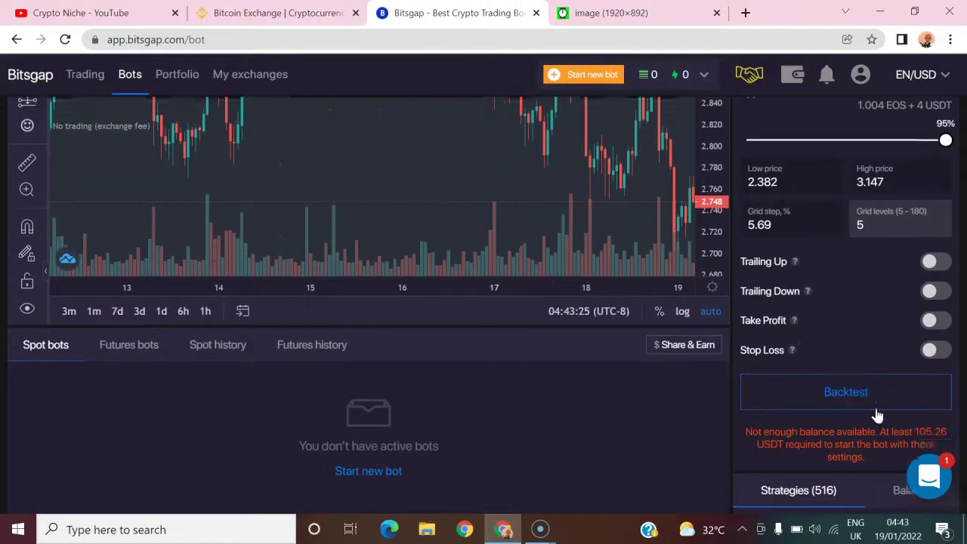
{"action": "scroll", "coordinate": [876, 412], "scroll_direction": "up", "scroll_amount": 3}
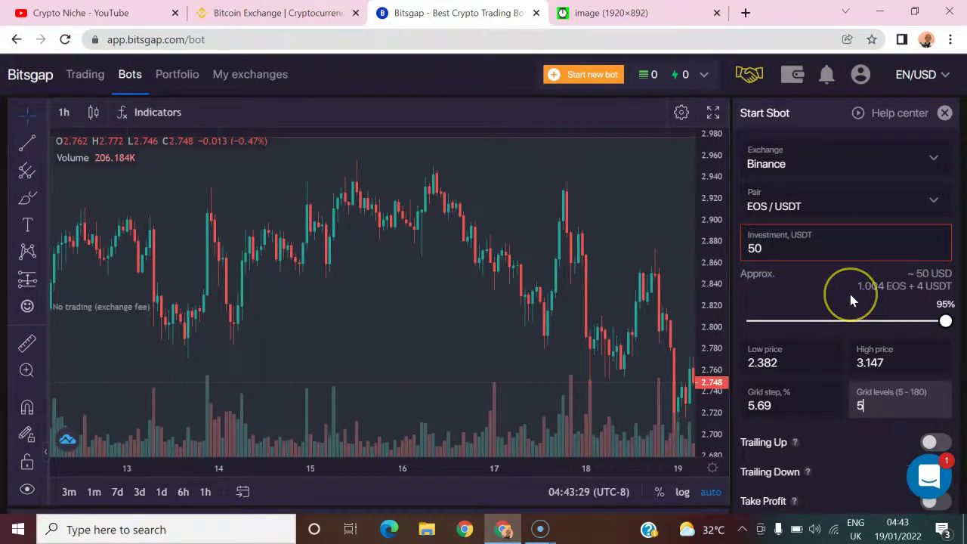
{"action": "scroll", "coordinate": [850, 300], "scroll_direction": "down", "scroll_amount": 4}
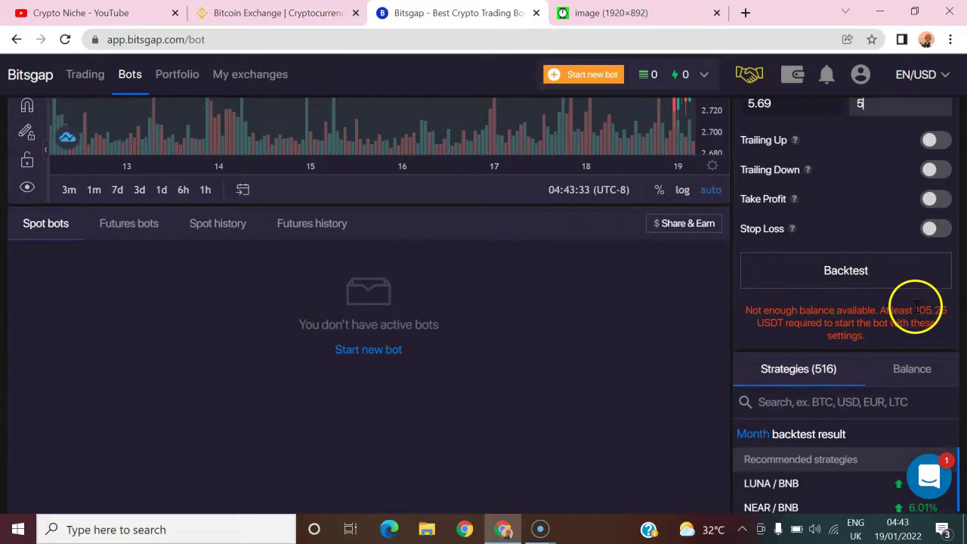
{"action": "left_click", "coordinate": [257, 13]}
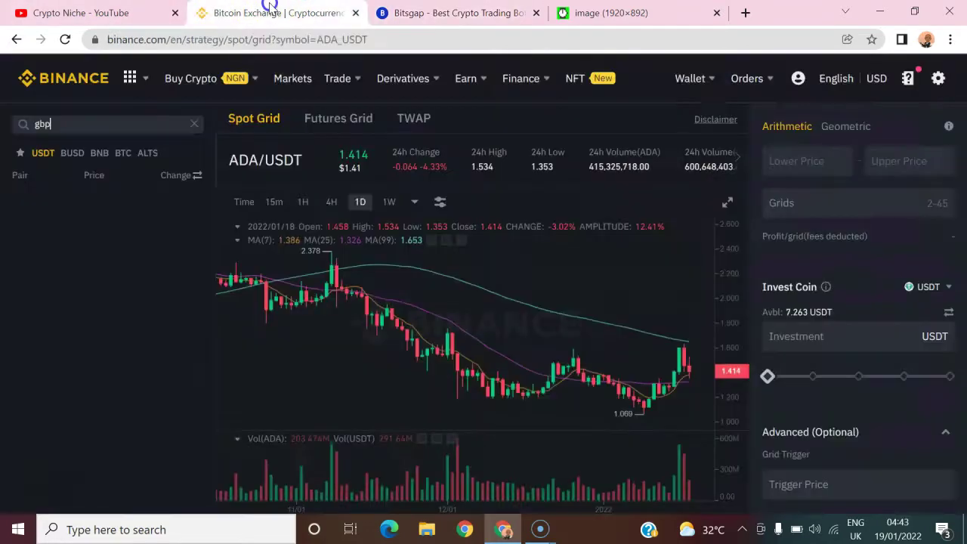
Step: Check the running ADA/USDT grid's 3m duration, then return to the Bitsgap Sbot form
{"action": "scroll", "coordinate": [916, 436], "scroll_direction": "down", "scroll_amount": 2}
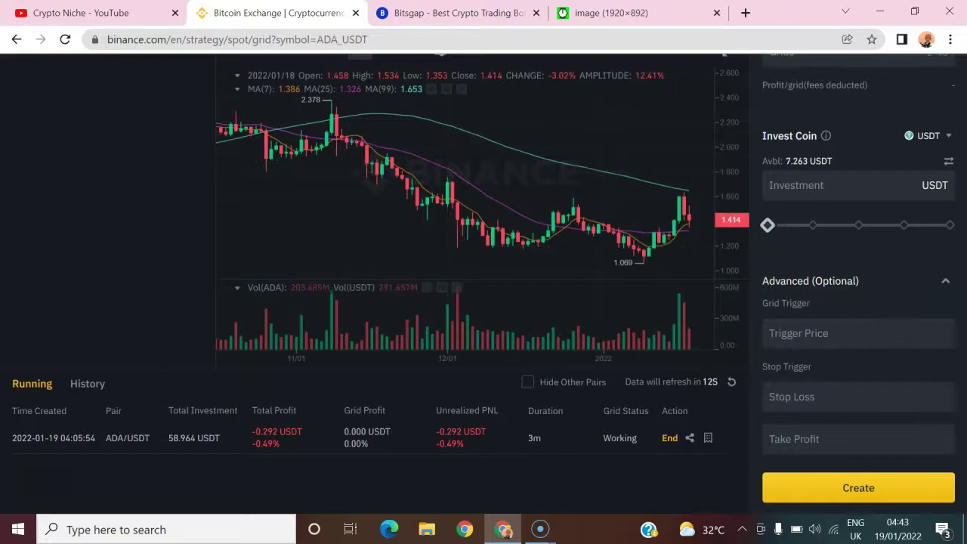
{"action": "left_click", "coordinate": [427, 12]}
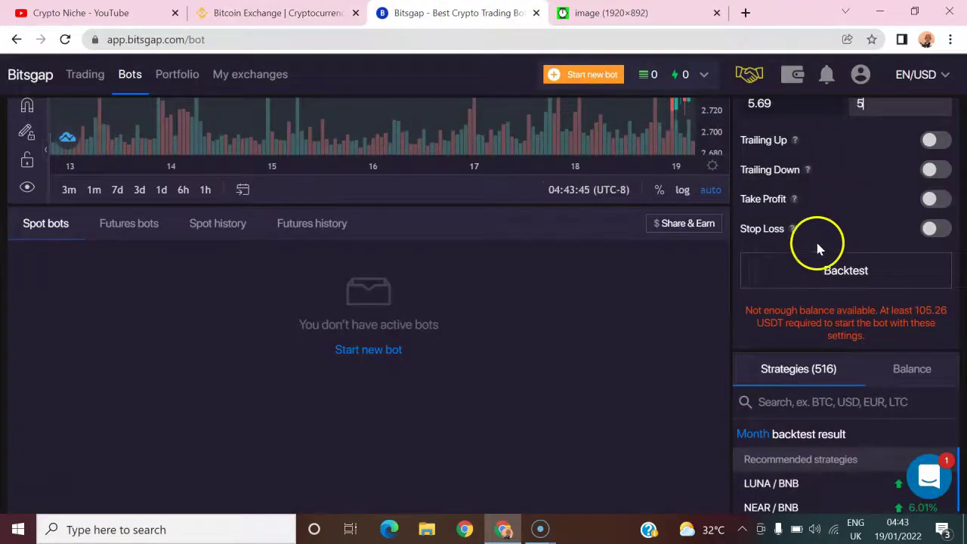
Step: Set grid levels to 180 and compress the chart's price scale to about 2.5–3.1
{"action": "scroll", "coordinate": [821, 248], "scroll_direction": "up", "scroll_amount": 3}
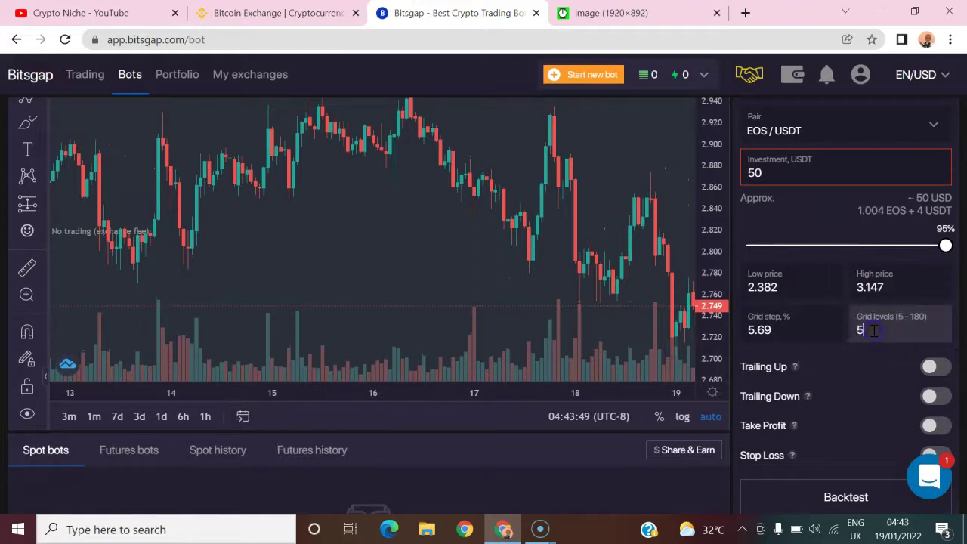
{"action": "type", "text": "80"}
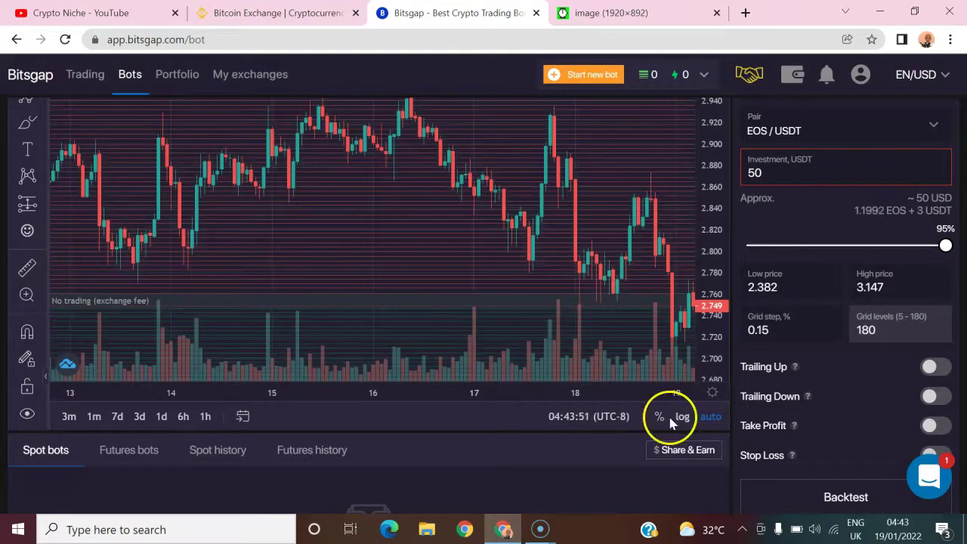
{"action": "left_click", "coordinate": [701, 133]}
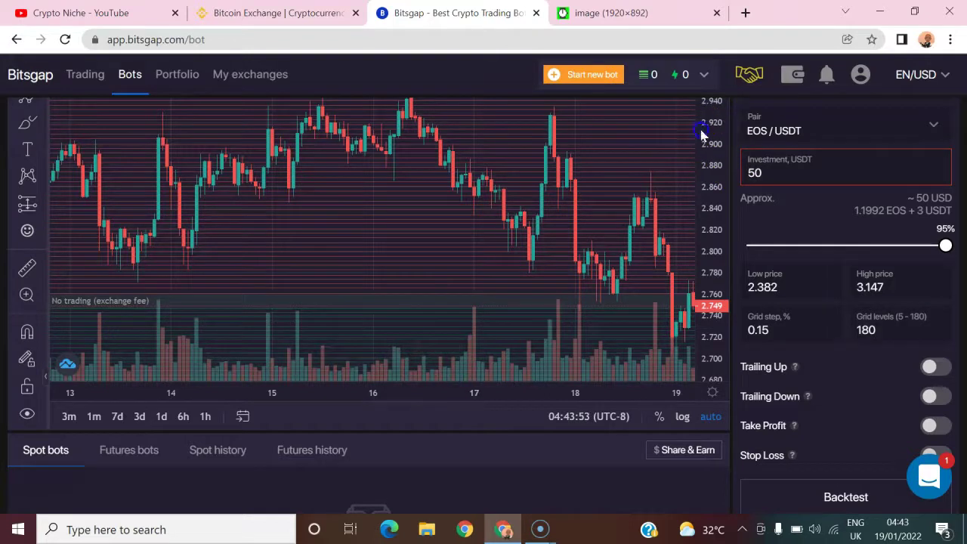
{"action": "left_click_drag", "start_coordinate": [707, 129], "coordinate": [704, 328]}
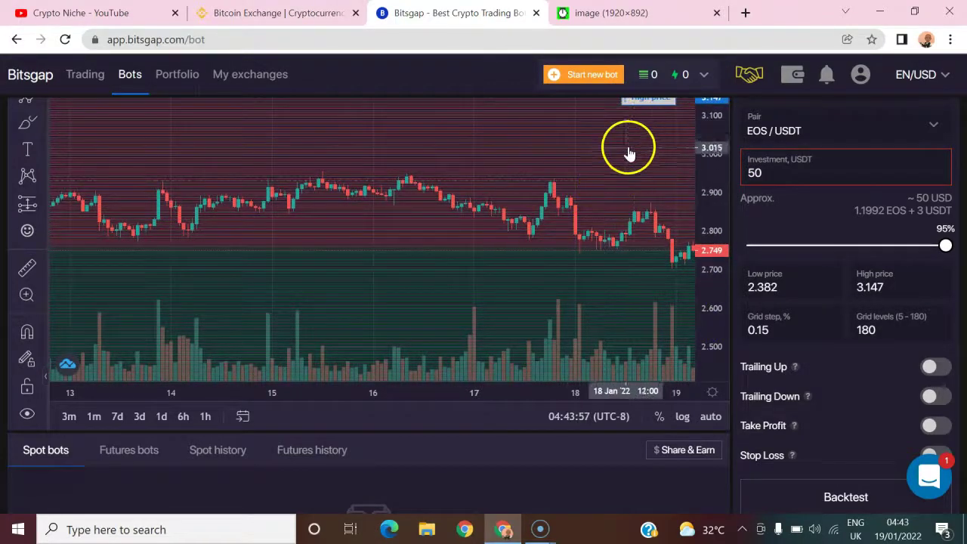
{"action": "mouse_move", "coordinate": [492, 380]}
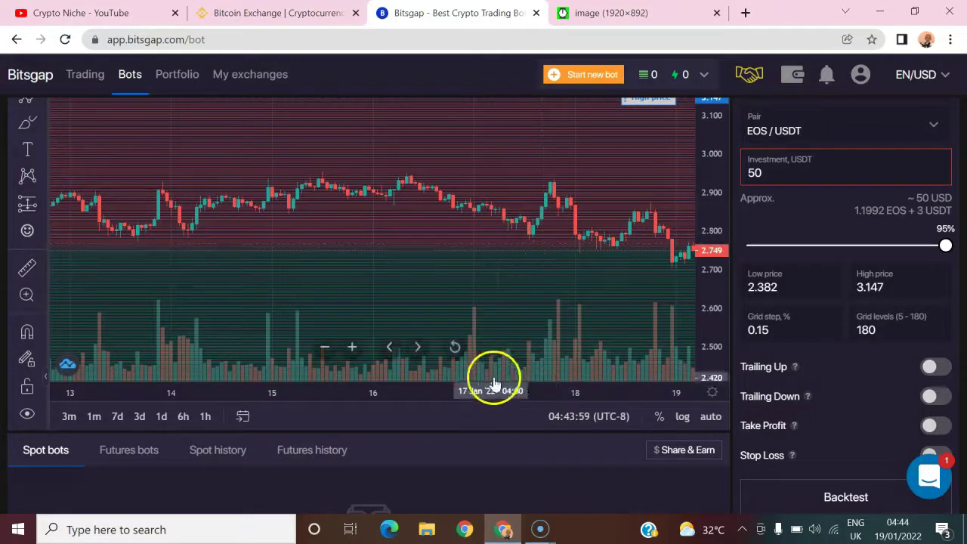
Step: Change the price range to low 2 and high 3.5, giving a 0.31% grid step
{"action": "left_click", "coordinate": [787, 291]}
{"action": "key", "text": "BackSpace"}
{"action": "key", "text": "BackSpace"}
{"action": "key", "text": "BackSpace"}
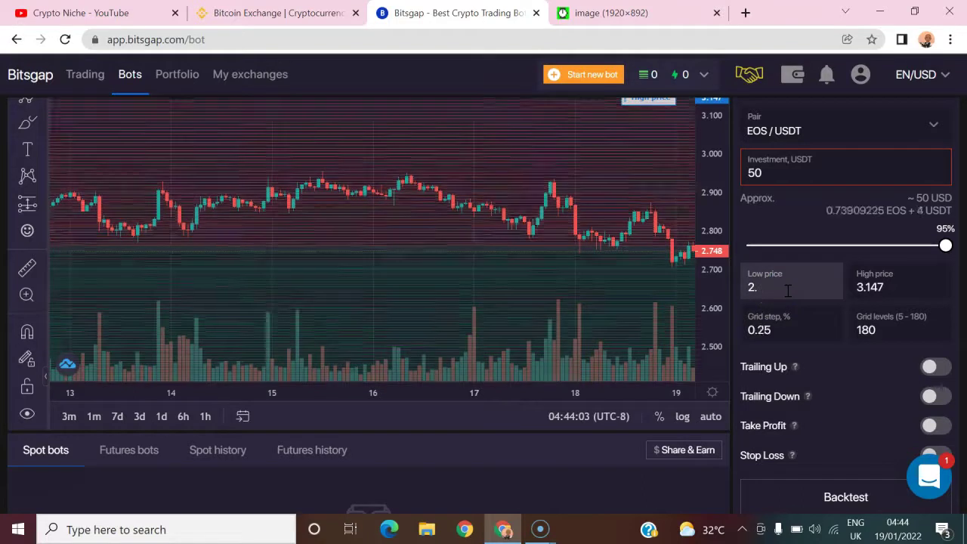
{"action": "left_click", "coordinate": [888, 287]}
{"action": "key", "text": "BackSpace"}
{"action": "key", "text": "BackSpace"}
{"action": "key", "text": "BackSpace"}
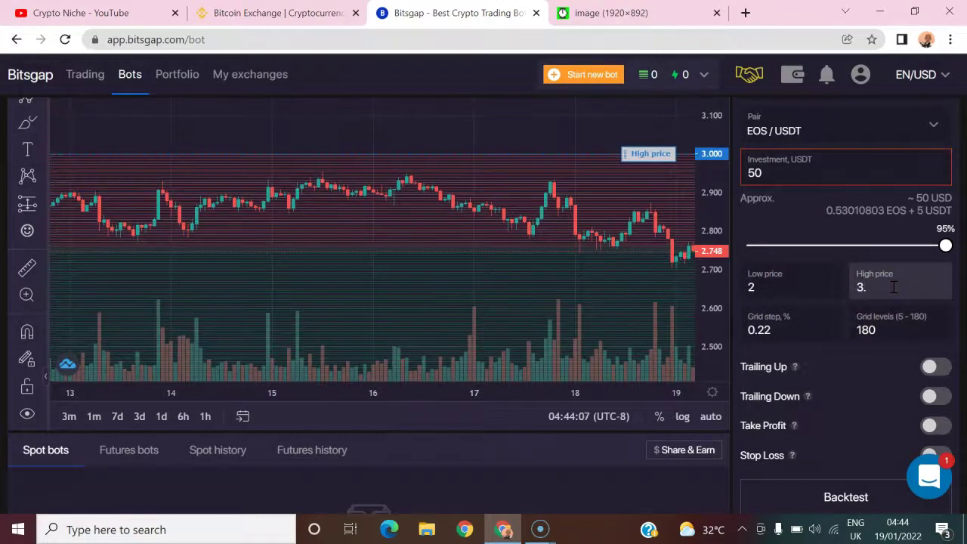
{"action": "type", "text": "5"}
{"action": "scroll", "coordinate": [883, 352], "scroll_direction": "down", "scroll_amount": 2}
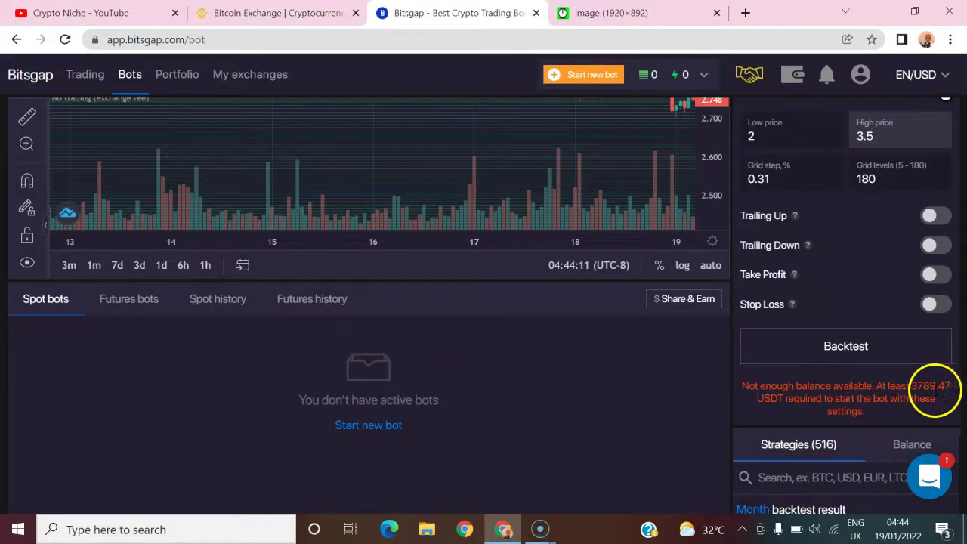
{"action": "scroll", "coordinate": [929, 385], "scroll_direction": "up", "scroll_amount": 3}
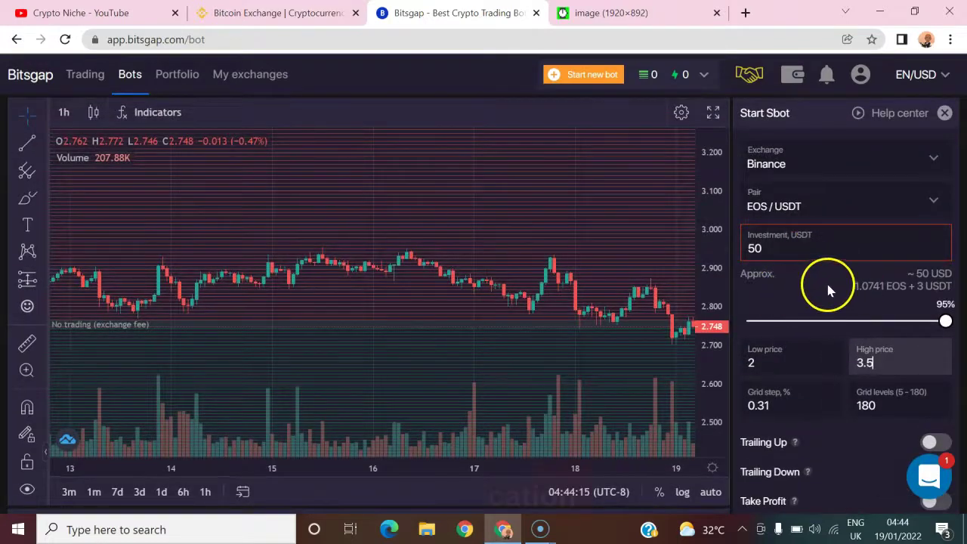
{"action": "left_click", "coordinate": [779, 238]}
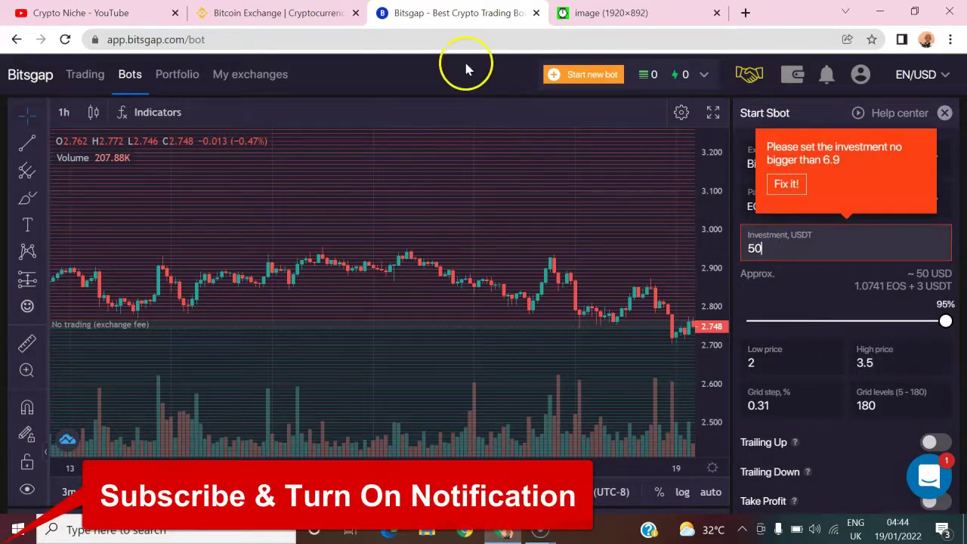
Step: Raise the Sbot investment from 50 to 3800 USDT to meet the 3789.47 USDT minimum
{"action": "key", "text": "BackSpace"}
{"action": "key", "text": "BackSpace"}
{"action": "type", "text": "3800"}
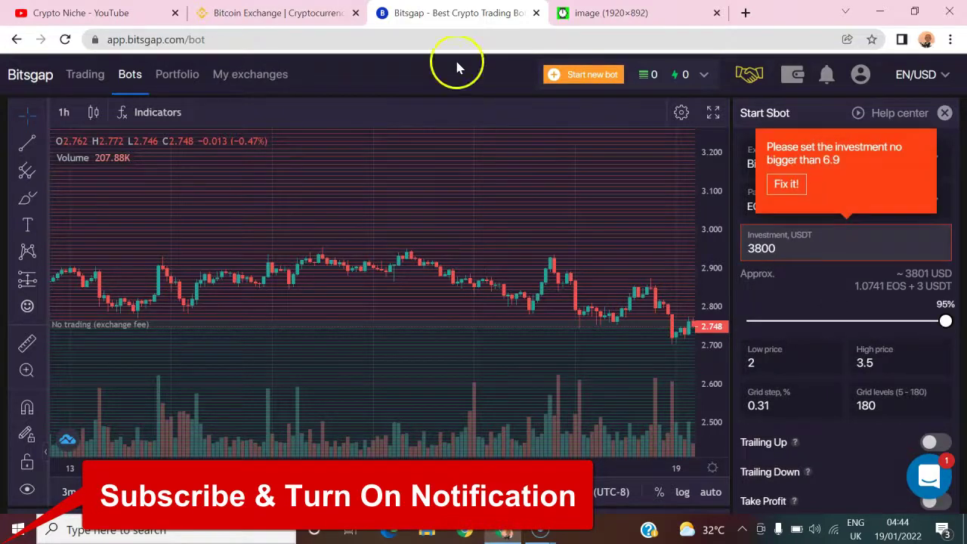
{"action": "left_click", "coordinate": [789, 291]}
{"action": "scroll", "coordinate": [794, 306], "scroll_direction": "down", "scroll_amount": 3}
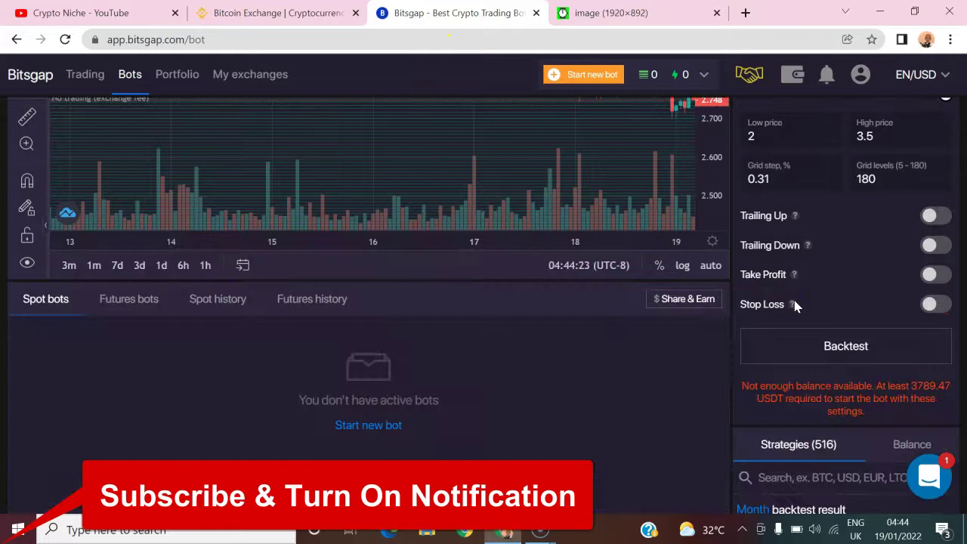
{"action": "scroll", "coordinate": [794, 305], "scroll_direction": "up", "scroll_amount": 3}
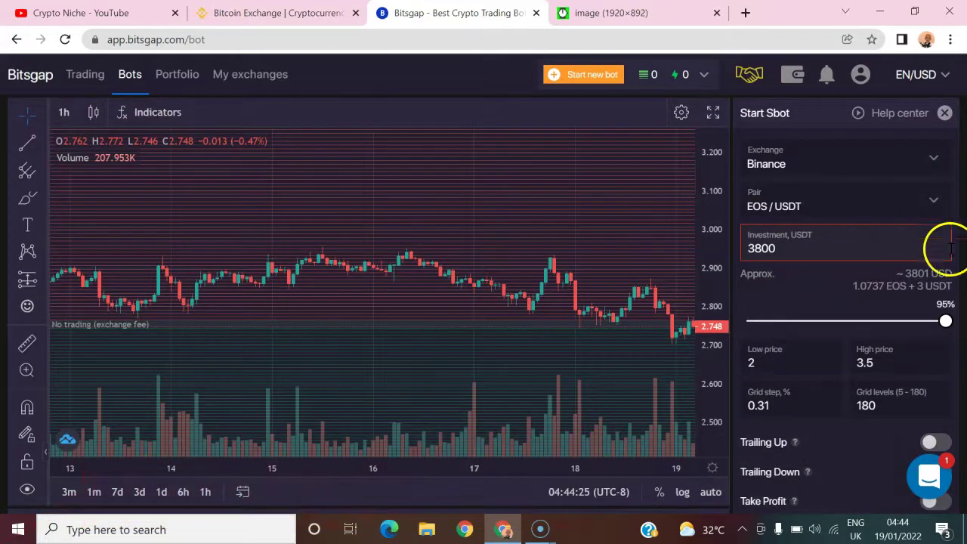
{"action": "left_click", "coordinate": [800, 250]}
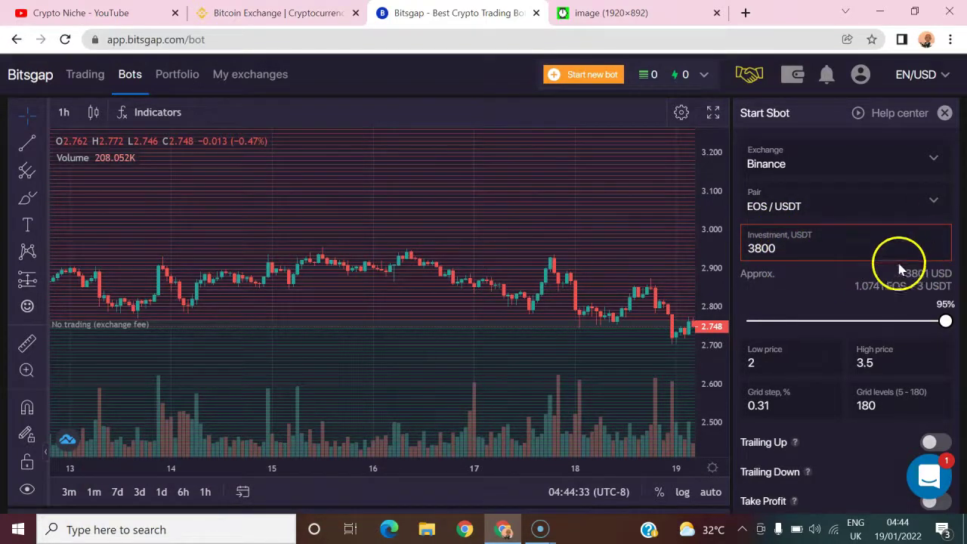
{"action": "scroll", "coordinate": [837, 279], "scroll_direction": "down", "scroll_amount": 3}
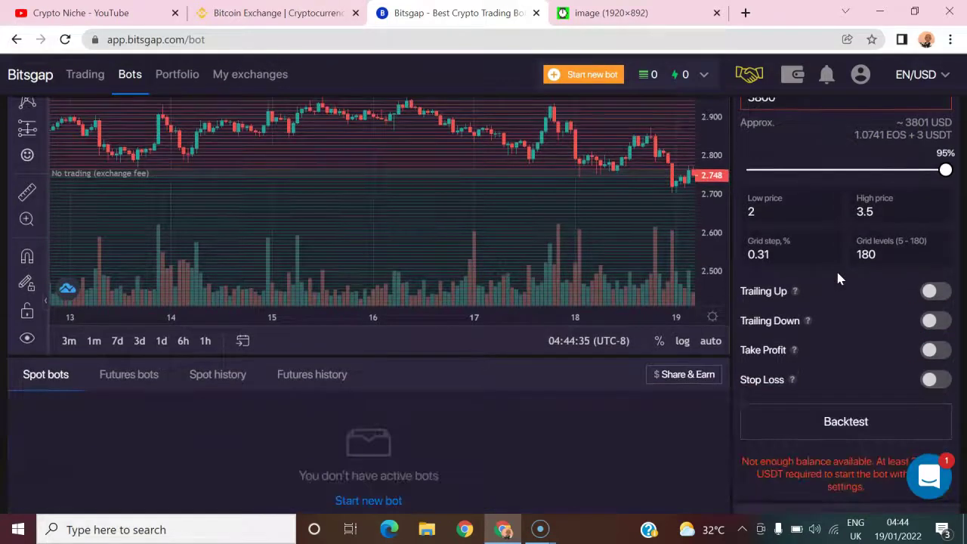
{"action": "scroll", "coordinate": [848, 352], "scroll_direction": "up", "scroll_amount": 3}
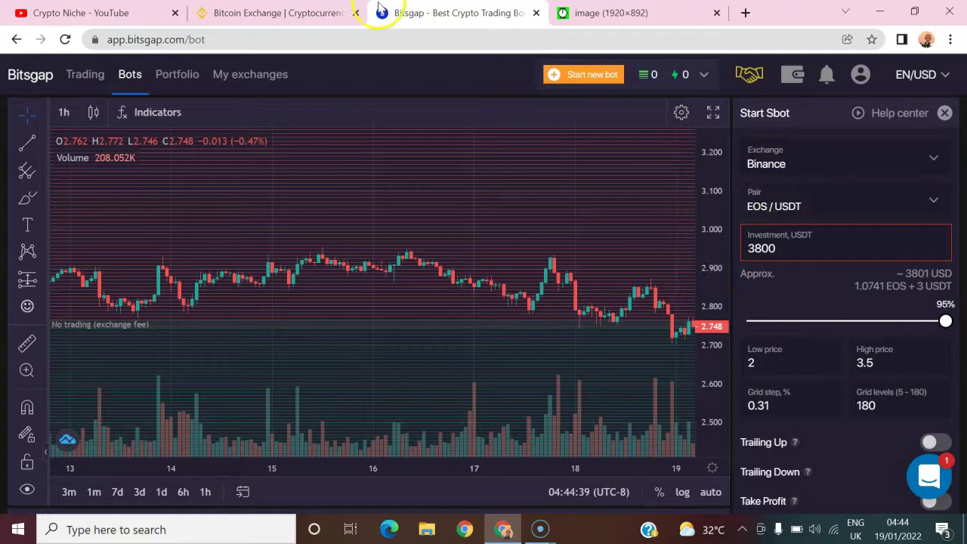
{"action": "scroll", "coordinate": [836, 305], "scroll_direction": "down", "scroll_amount": 2}
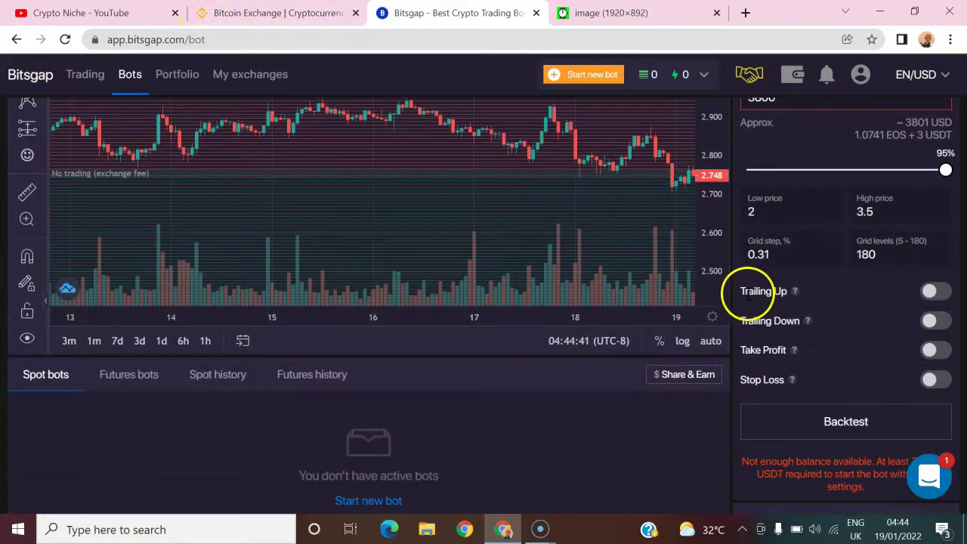
Step: Turn on Trailing Up and cut the investment to 45% of balance, 3 USDT
{"action": "left_click", "coordinate": [939, 294]}
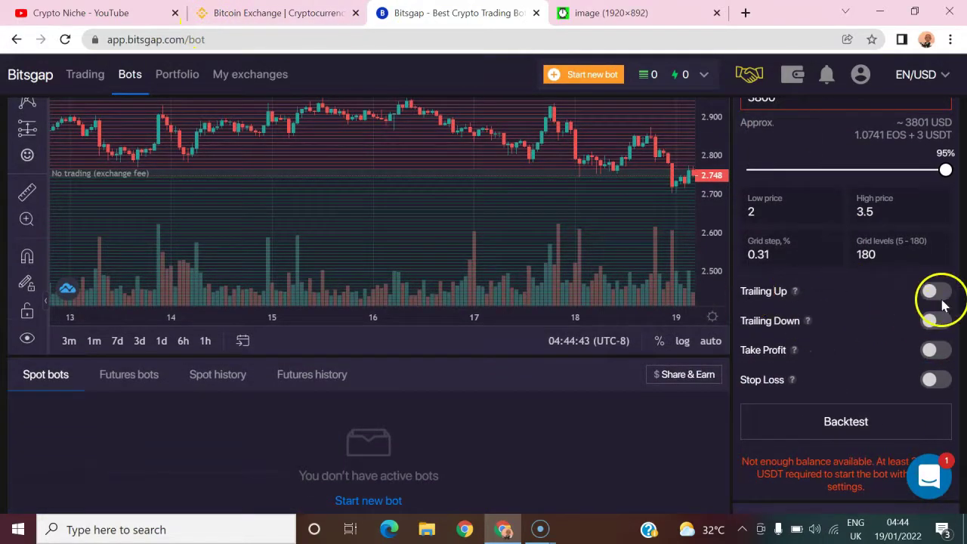
{"action": "scroll", "coordinate": [896, 310], "scroll_direction": "up", "scroll_amount": 2}
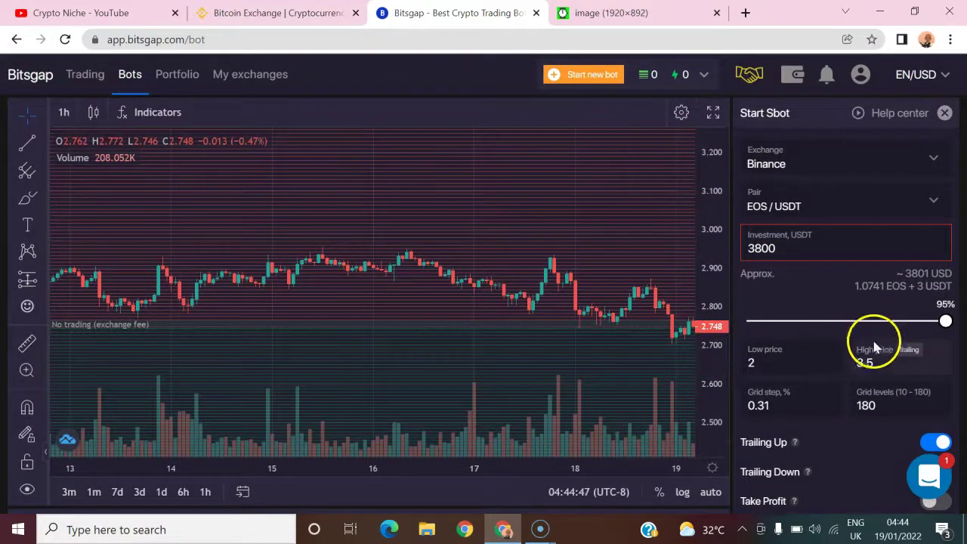
{"action": "scroll", "coordinate": [850, 332], "scroll_direction": "down", "scroll_amount": 1}
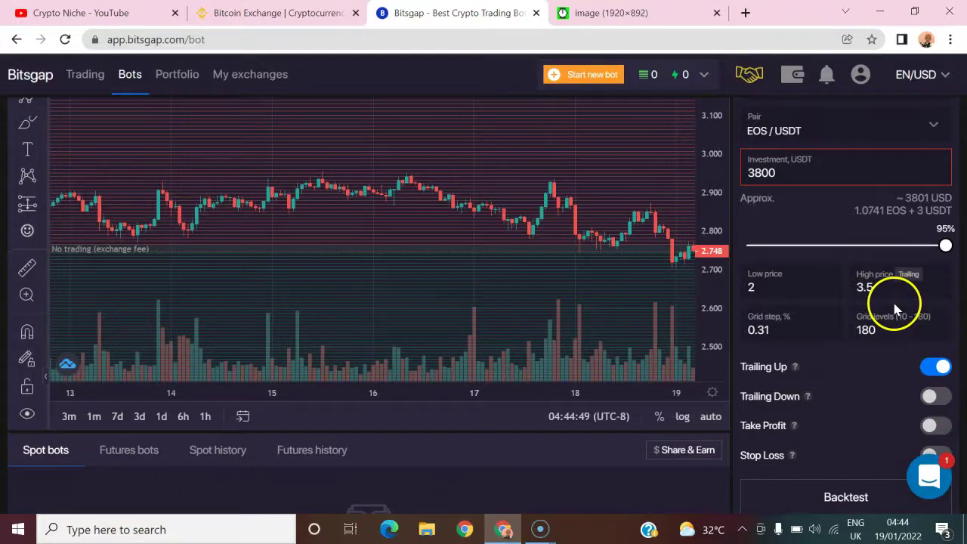
{"action": "left_click", "coordinate": [841, 255]}
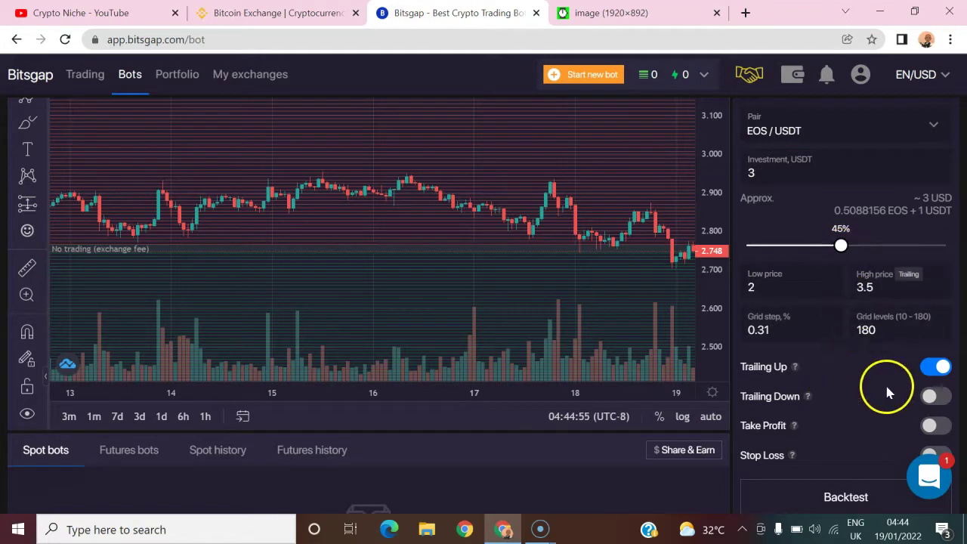
{"action": "mouse_move", "coordinate": [794, 367]}
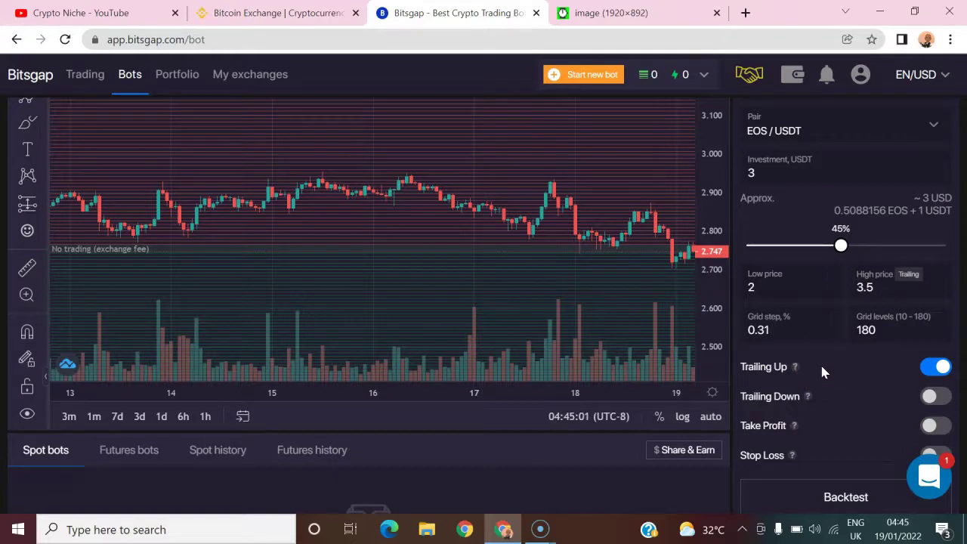
{"action": "left_click", "coordinate": [266, 13]}
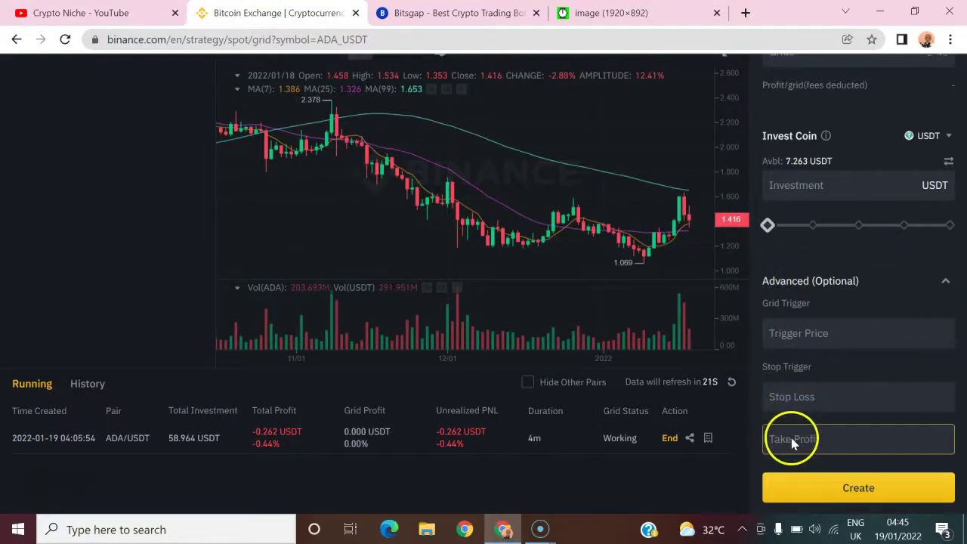
{"action": "scroll", "coordinate": [793, 438], "scroll_direction": "down", "scroll_amount": 2}
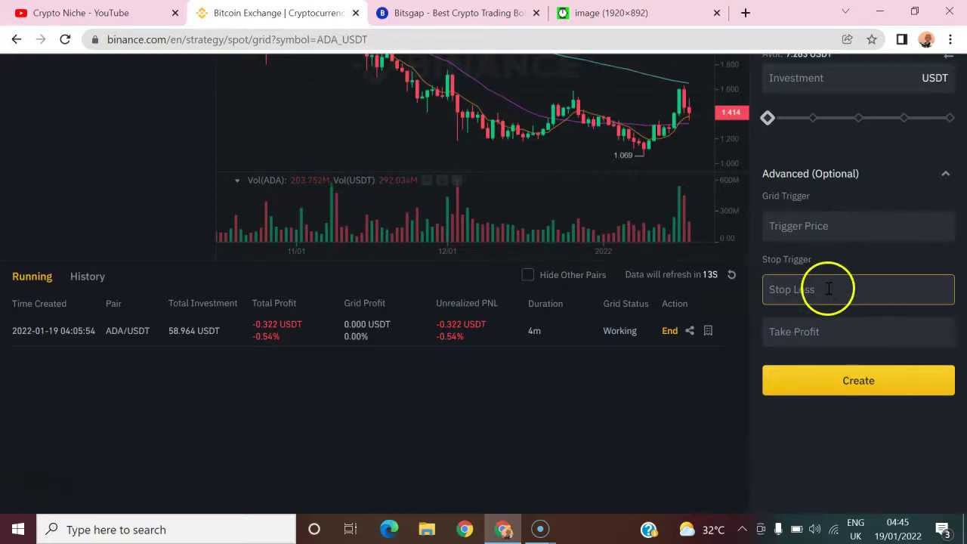
{"action": "left_click", "coordinate": [439, 13]}
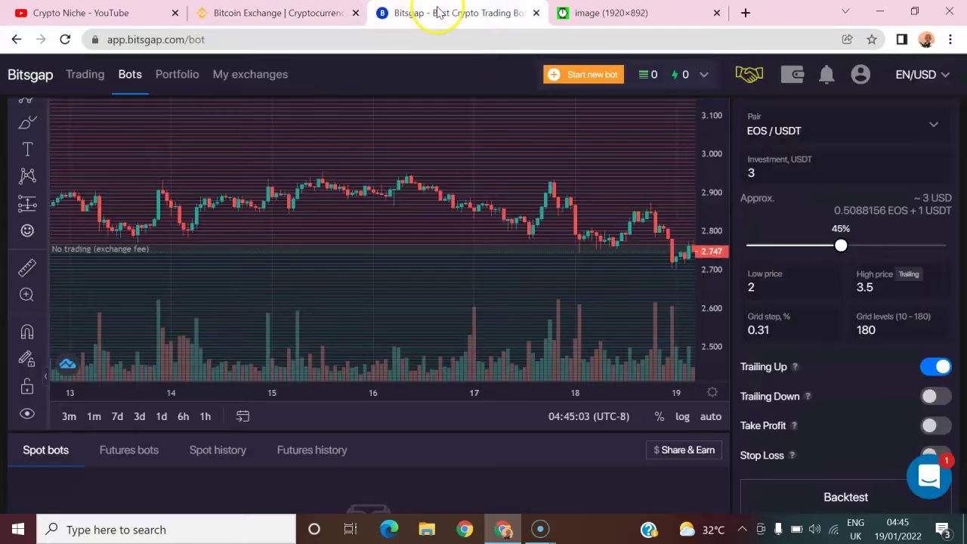
Step: Turn on the Sbot's Stop Loss
{"action": "scroll", "coordinate": [921, 438], "scroll_direction": "down", "scroll_amount": 2}
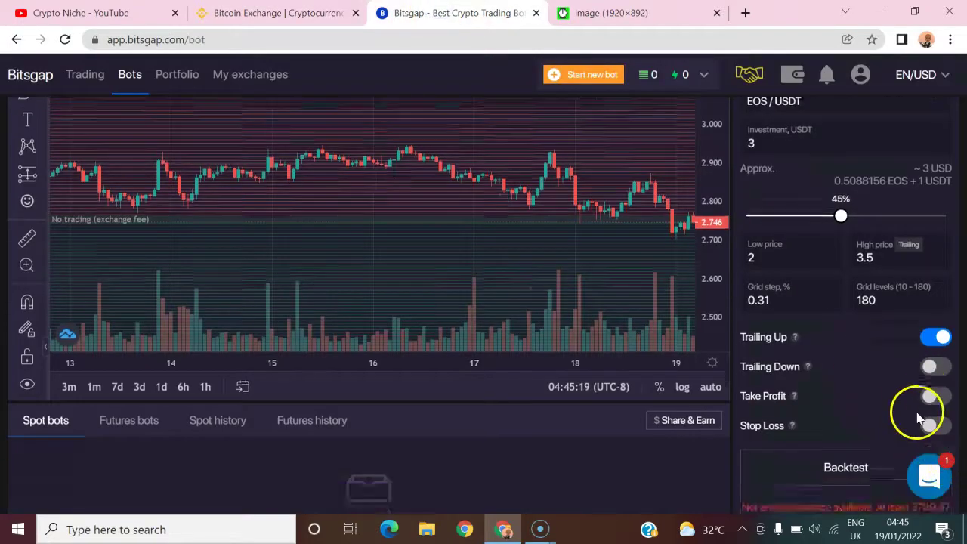
{"action": "left_click", "coordinate": [944, 306]}
{"action": "left_click", "coordinate": [788, 378]}
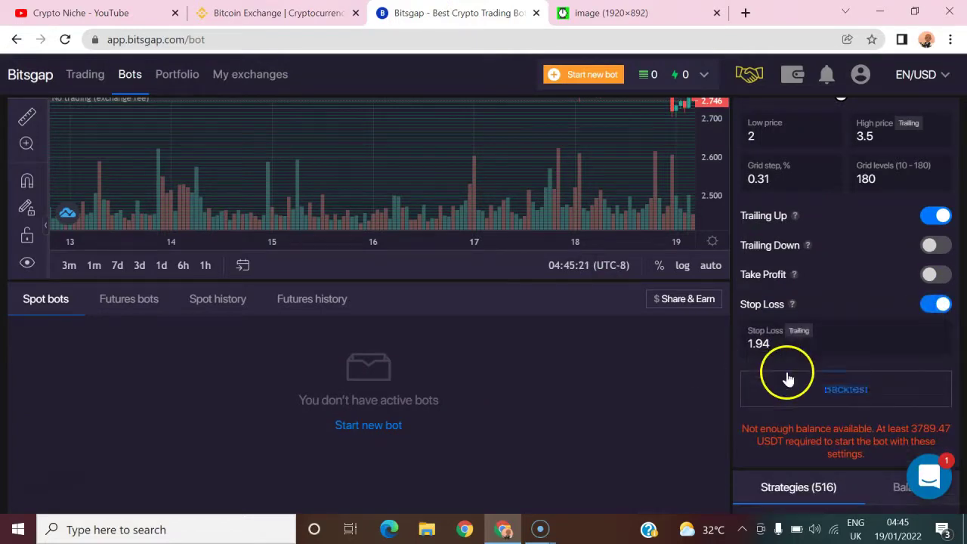
{"action": "scroll", "coordinate": [793, 370], "scroll_direction": "up", "scroll_amount": 3}
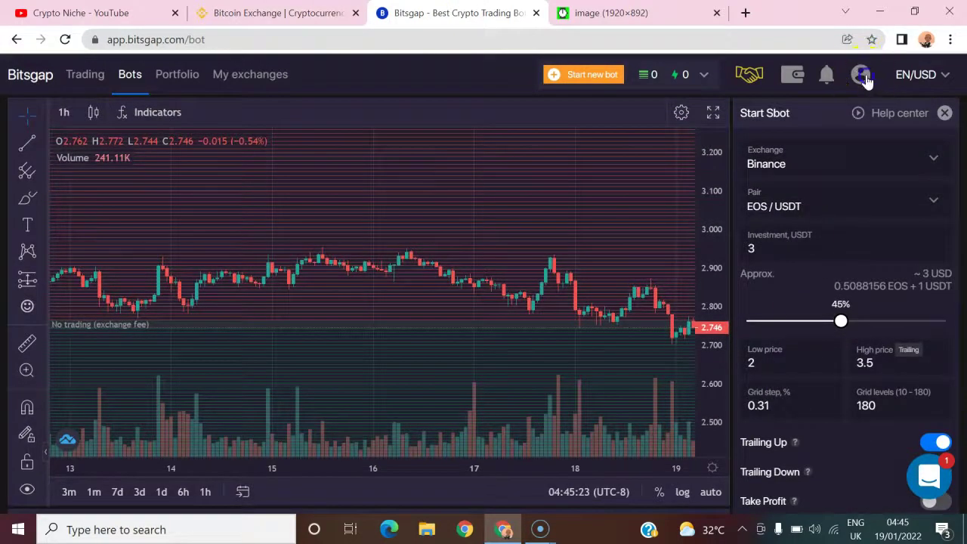
{"action": "left_click", "coordinate": [861, 74]}
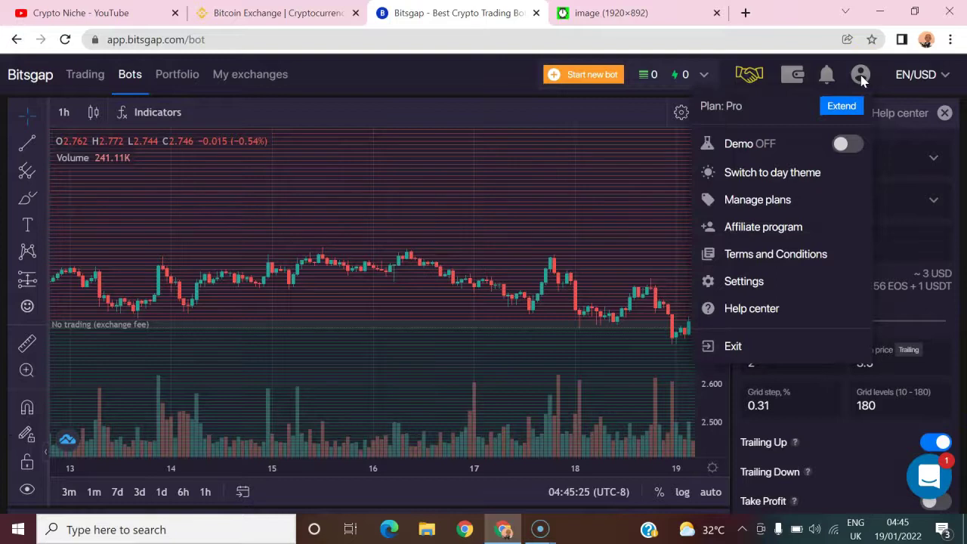
Step: Turn on Trailing Down with Stop Trailing Down at 1.6, then go to the Binance tab
{"action": "scroll", "coordinate": [826, 315], "scroll_direction": "down", "scroll_amount": 3}
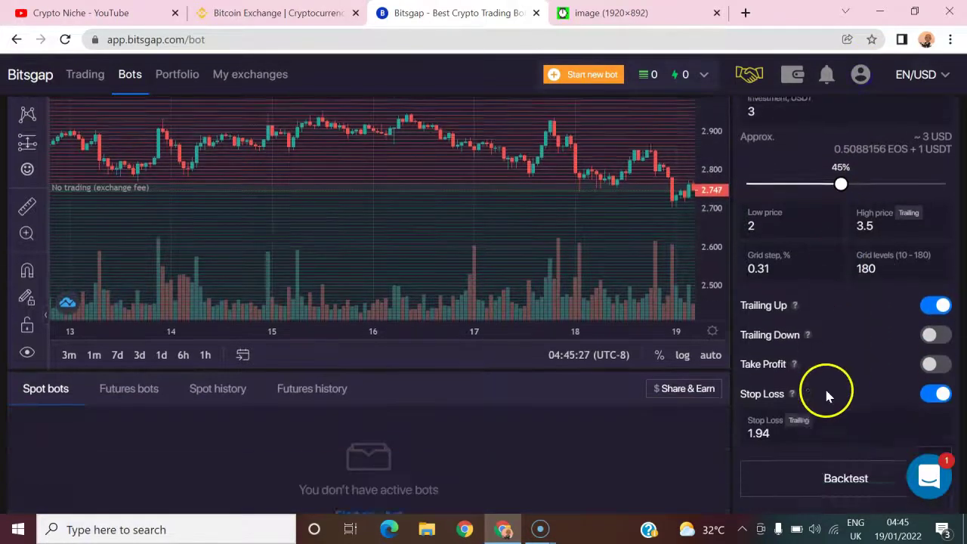
{"action": "scroll", "coordinate": [826, 392], "scroll_direction": "down", "scroll_amount": 1}
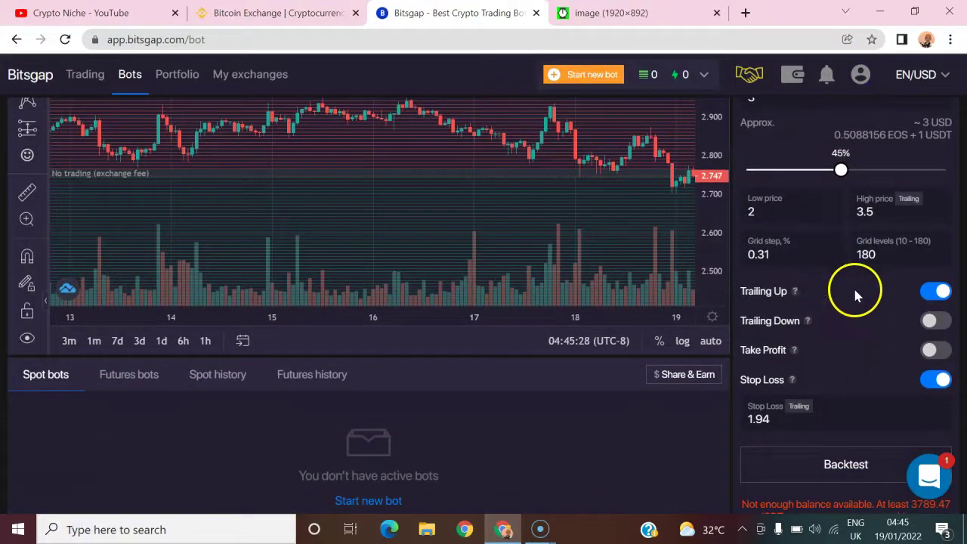
{"action": "left_click", "coordinate": [936, 321]}
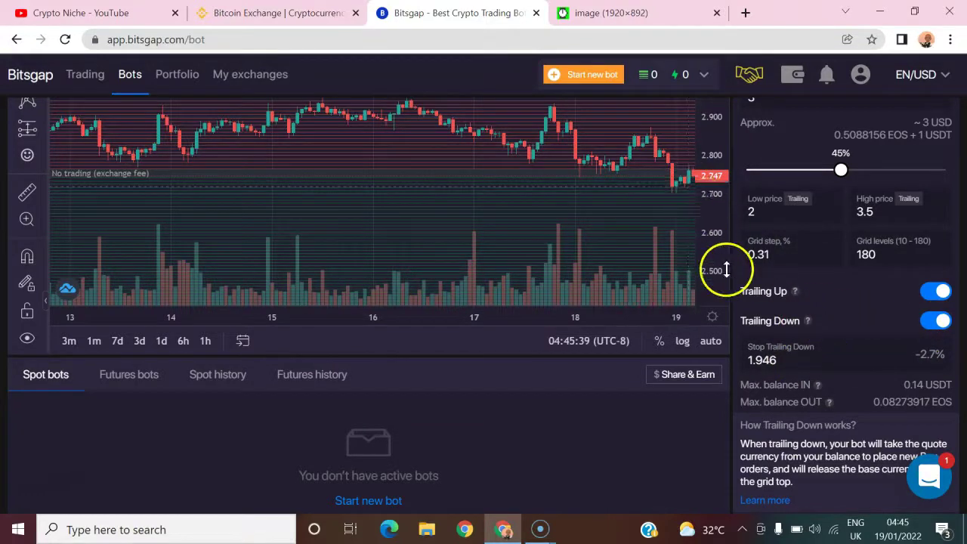
{"action": "left_click", "coordinate": [806, 359]}
{"action": "key", "text": "BackSpace"}
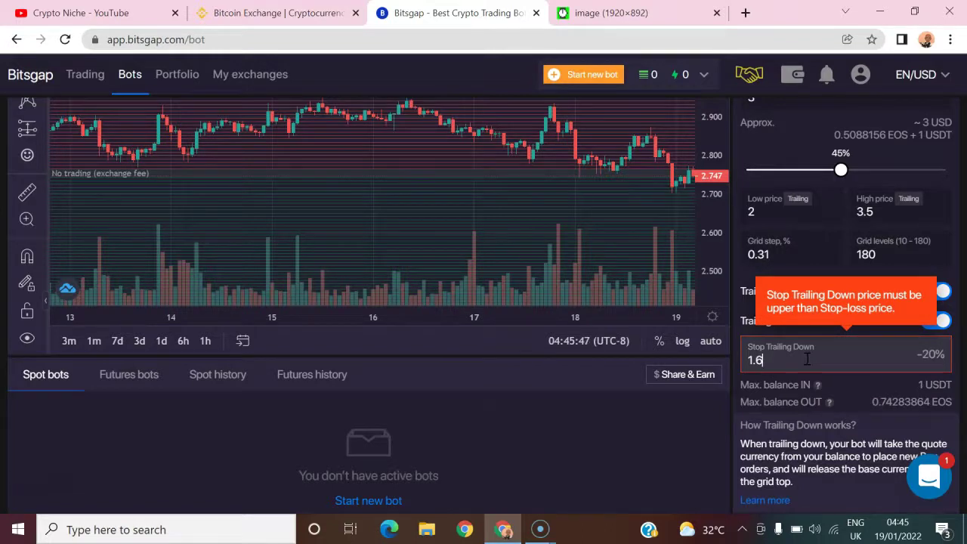
{"action": "left_click", "coordinate": [294, 14]}
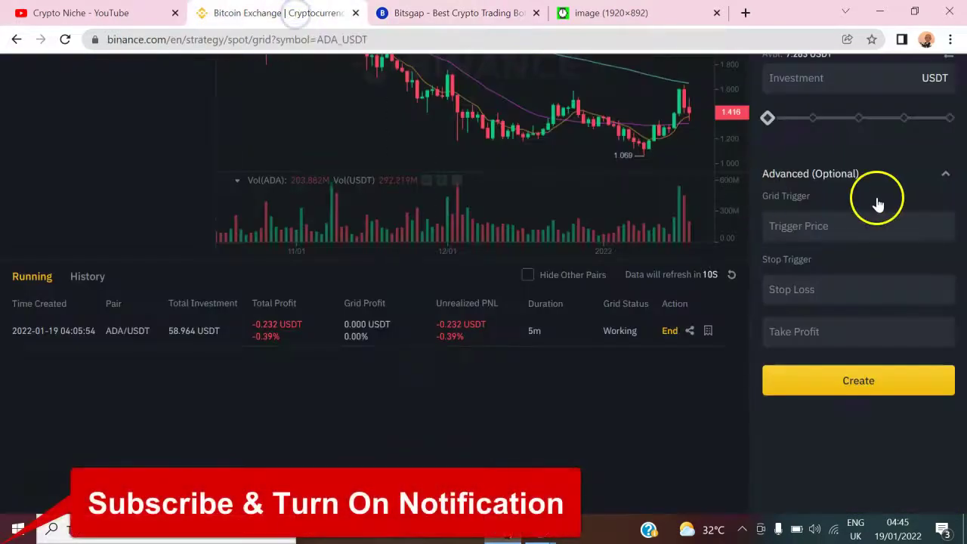
Step: Look over Binance's Advanced Stop Loss and Take Profit fields, then return to Bitsgap
{"action": "scroll", "coordinate": [874, 205], "scroll_direction": "up", "scroll_amount": 2}
{"action": "scroll", "coordinate": [851, 312], "scroll_direction": "down", "scroll_amount": 2}
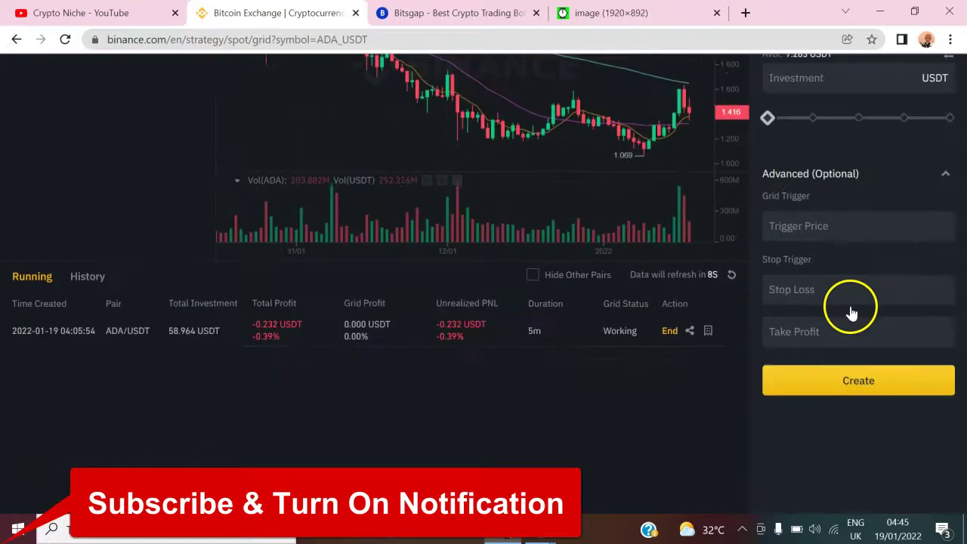
{"action": "left_click", "coordinate": [453, 13]}
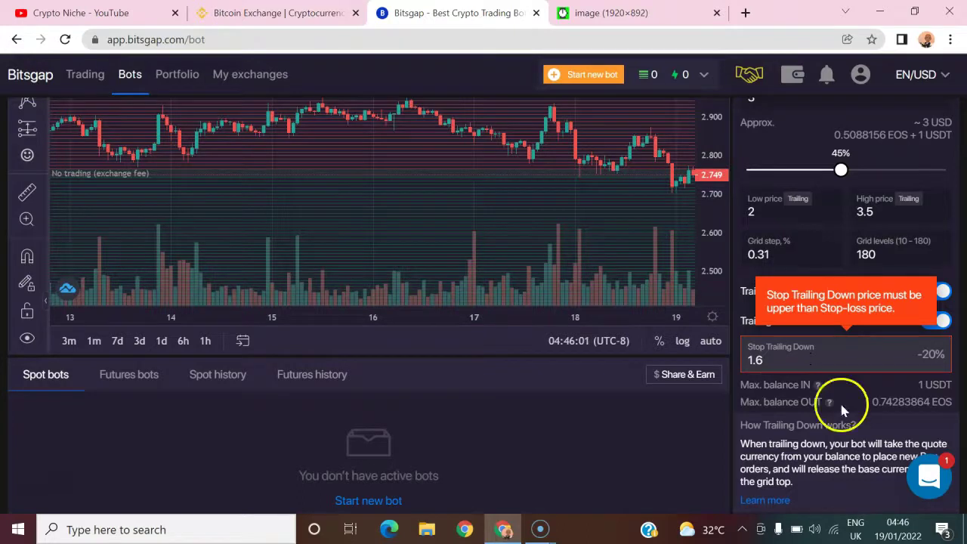
Step: Dismiss the Stop Trailing Down error and turn on Take Profit at 5%
{"action": "left_click", "coordinate": [583, 427]}
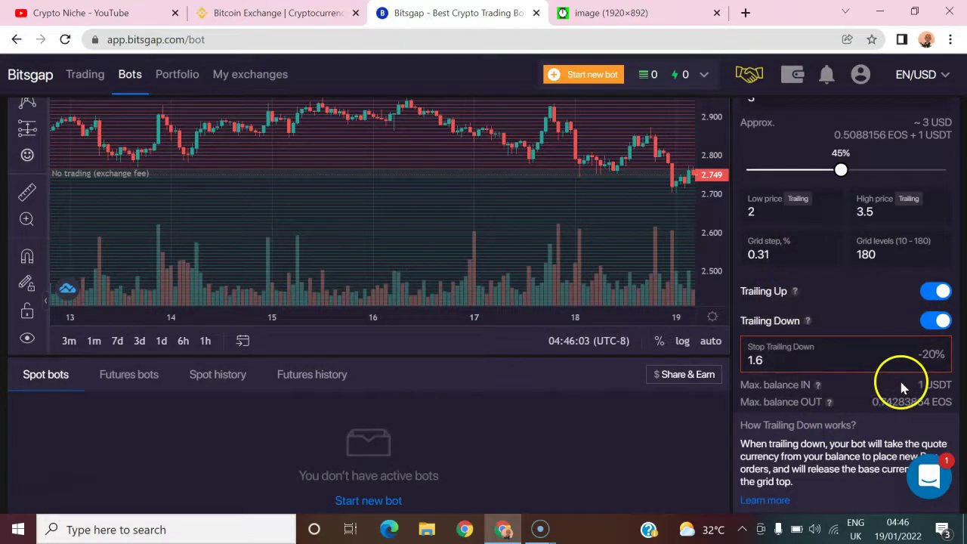
{"action": "scroll", "coordinate": [901, 387], "scroll_direction": "down", "scroll_amount": 2}
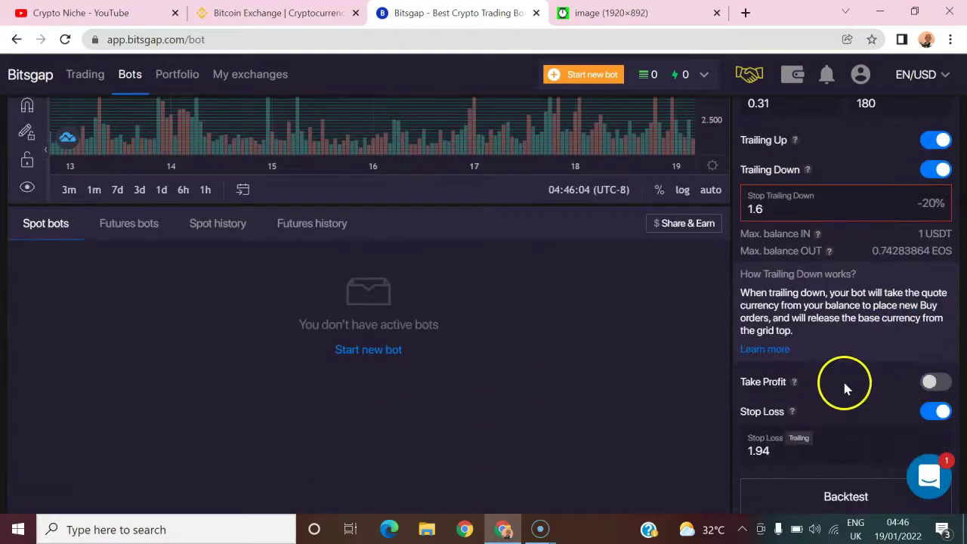
{"action": "left_click", "coordinate": [932, 382]}
{"action": "left_click", "coordinate": [773, 421]}
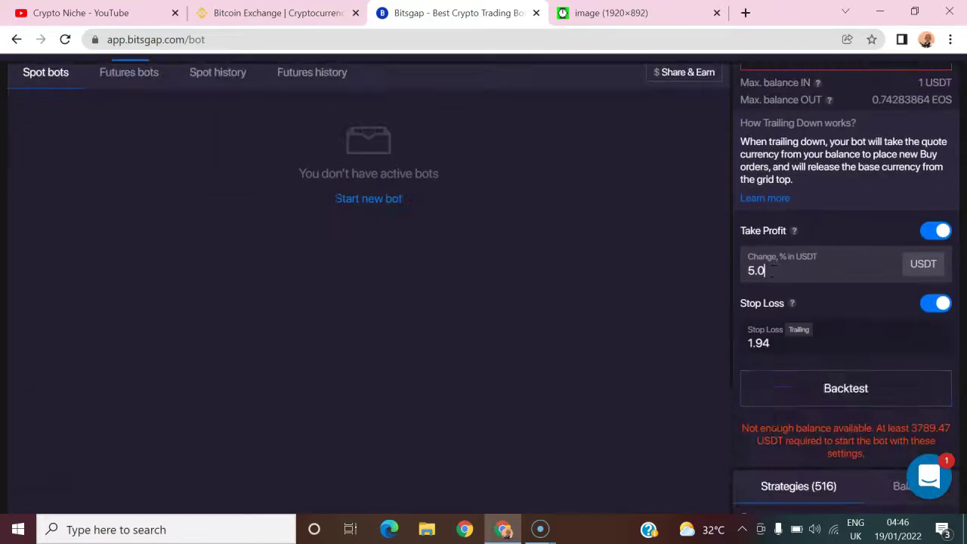
Step: Set the Stop Loss price to 1.55
{"action": "left_click", "coordinate": [783, 343]}
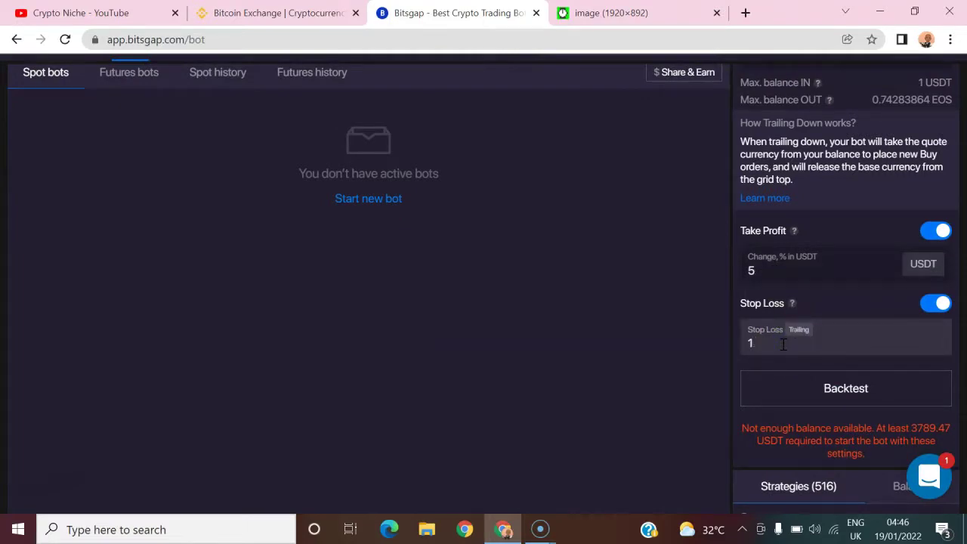
{"action": "key", "text": "BackSpace"}
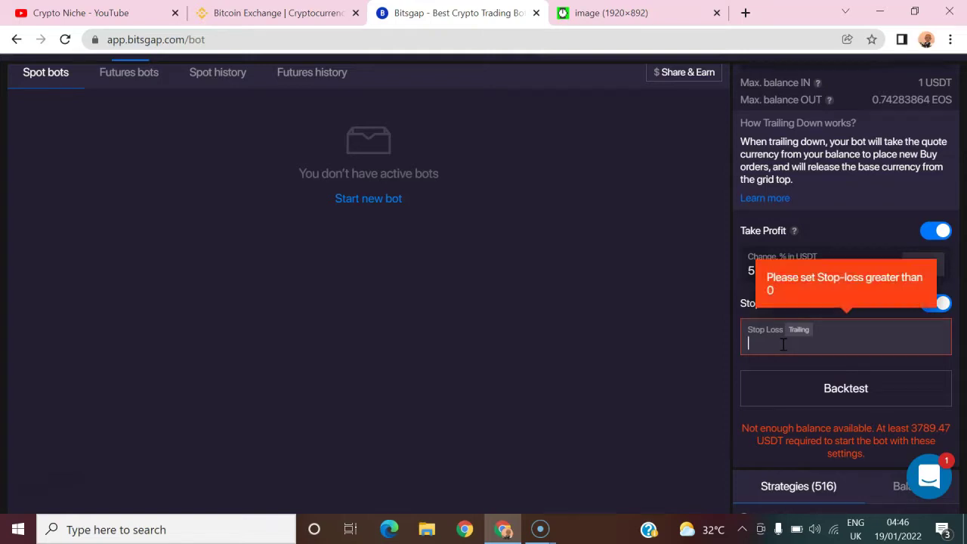
{"action": "type", "text": "1.55"}
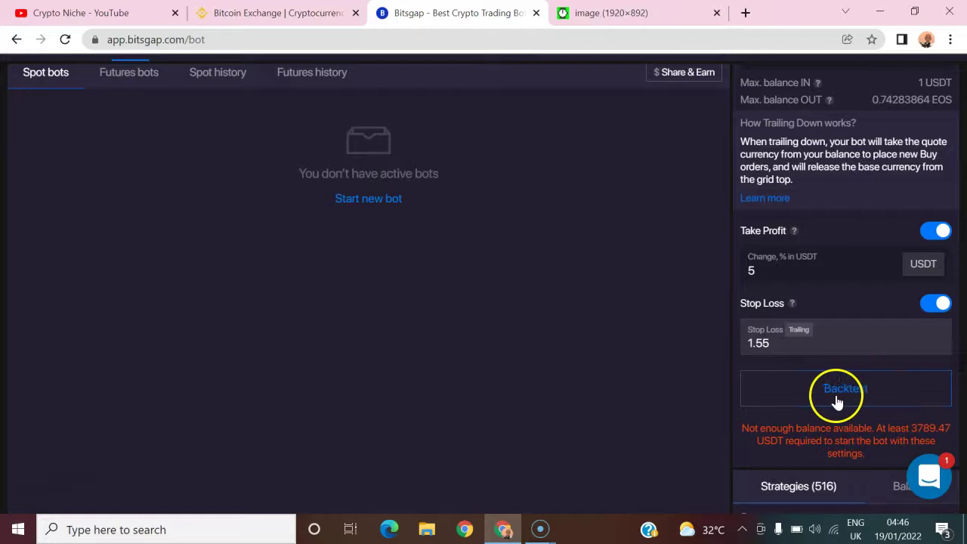
{"action": "scroll", "coordinate": [844, 401], "scroll_direction": "up", "scroll_amount": 3}
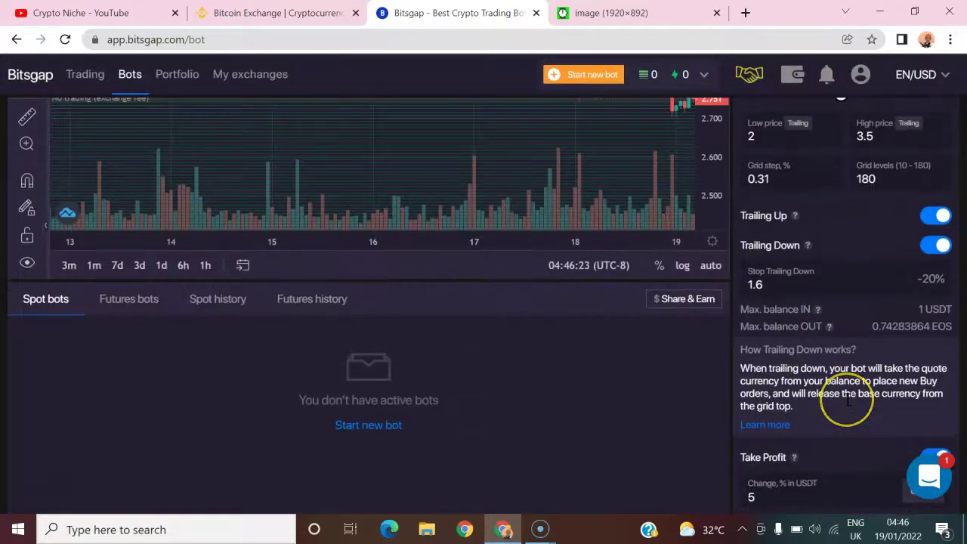
{"action": "scroll", "coordinate": [845, 400], "scroll_direction": "up", "scroll_amount": 3}
{"action": "scroll", "coordinate": [922, 355], "scroll_direction": "down", "scroll_amount": 3}
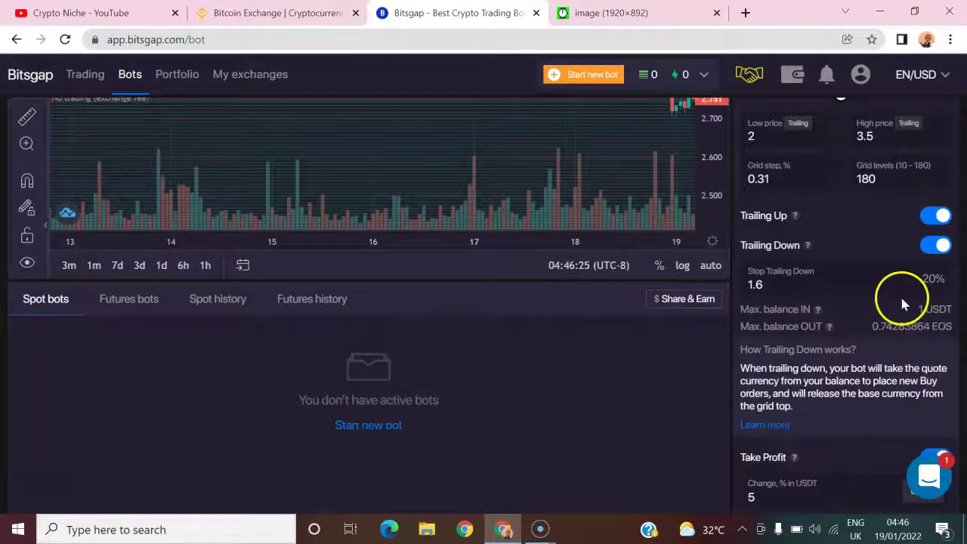
{"action": "scroll", "coordinate": [903, 304], "scroll_direction": "down", "scroll_amount": 3}
{"action": "left_click", "coordinate": [743, 337]}
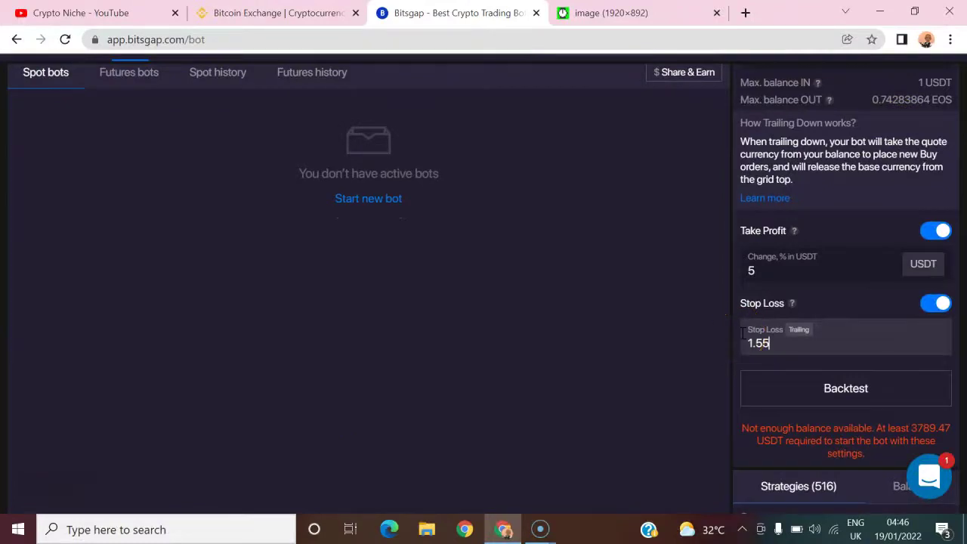
{"action": "left_click", "coordinate": [829, 330]}
Step: Lower the investment to 33%, 2 USDT, and switch to the Binance grid bot page
{"action": "scroll", "coordinate": [829, 330], "scroll_direction": "up", "scroll_amount": 5}
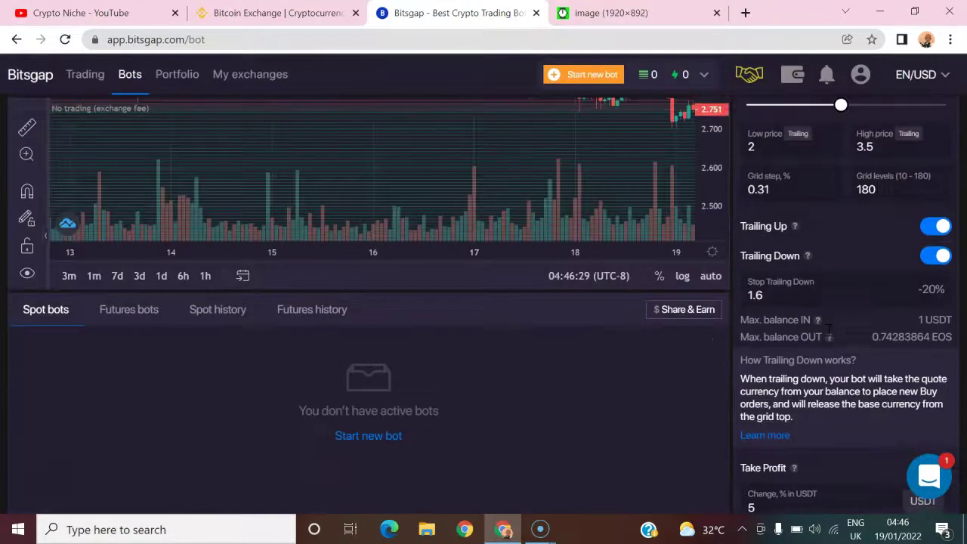
{"action": "left_click", "coordinate": [841, 323]}
{"action": "left_click_drag", "start_coordinate": [840, 324], "coordinate": [817, 340]}
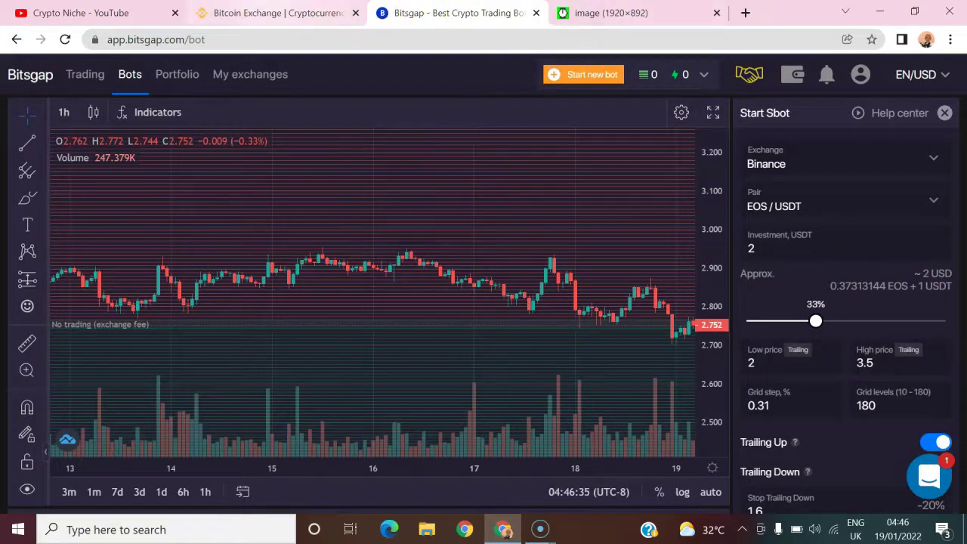
{"action": "left_click", "coordinate": [283, 13]}
{"action": "left_click", "coordinate": [848, 340]}
{"action": "scroll", "coordinate": [799, 326], "scroll_direction": "up", "scroll_amount": 5}
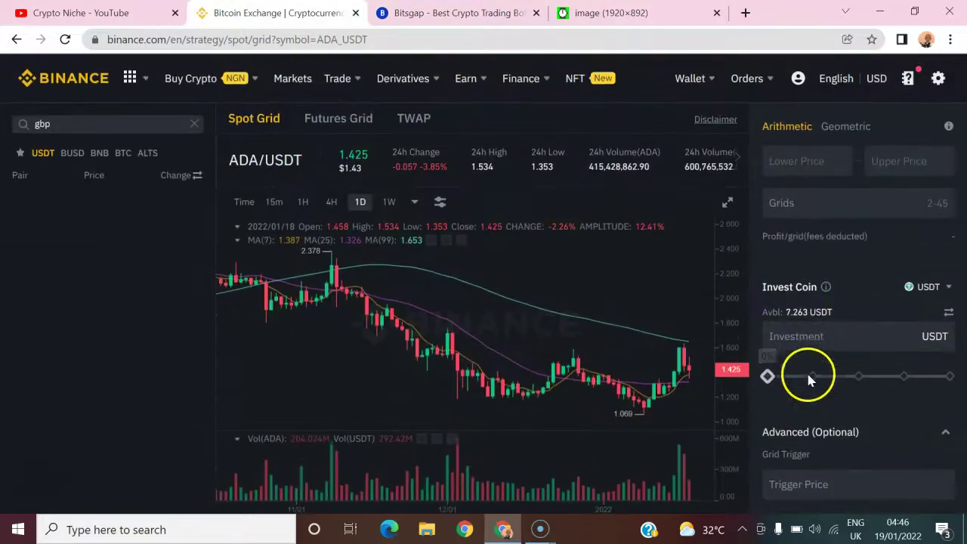